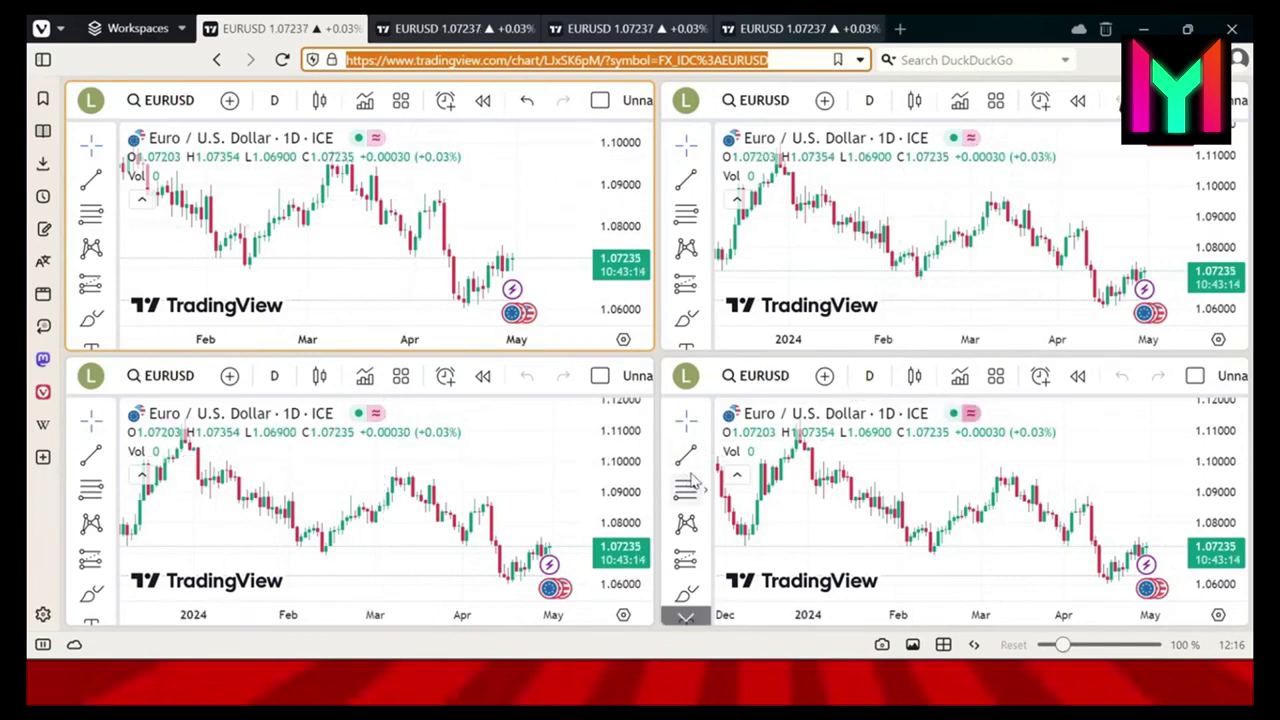
# Change the top-left EURUSD chart's interval from D (daily) to 15 minutes
pyautogui.click(273, 103)
pyautogui.scroll(-2, 300, 240)
pyautogui.scroll(1, 300, 245)
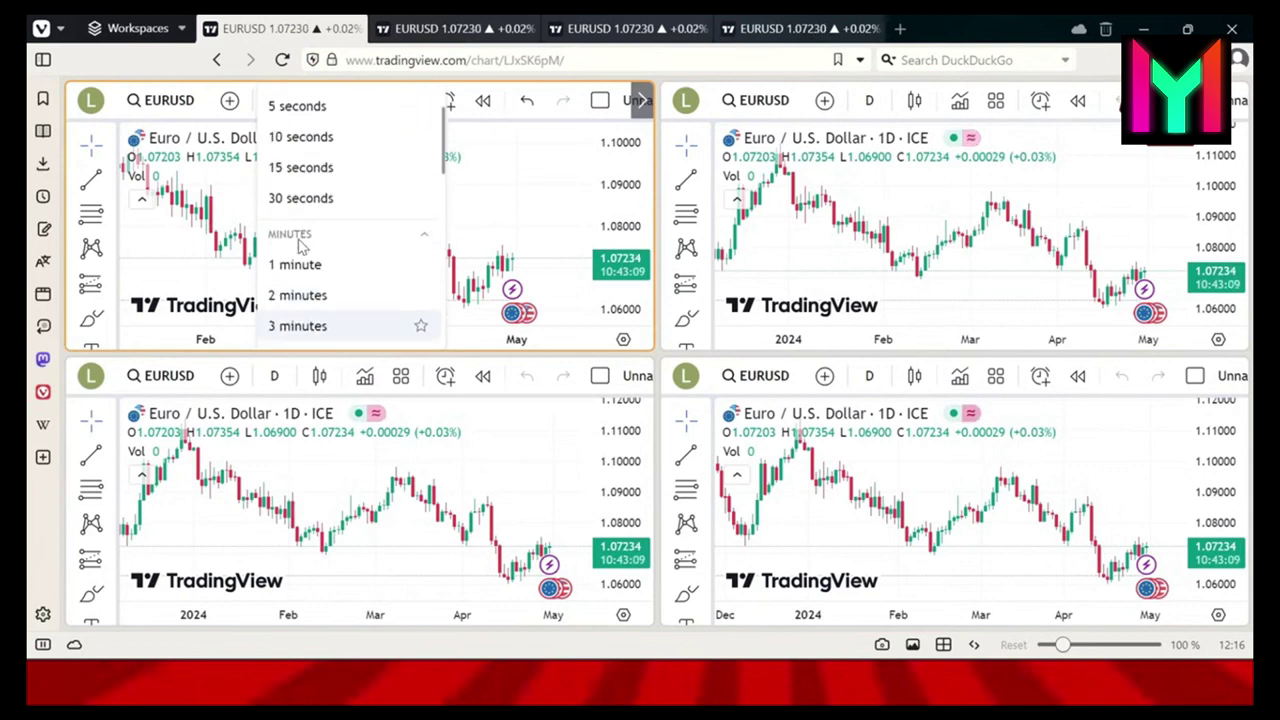
pyautogui.scroll(-2, 290, 220)
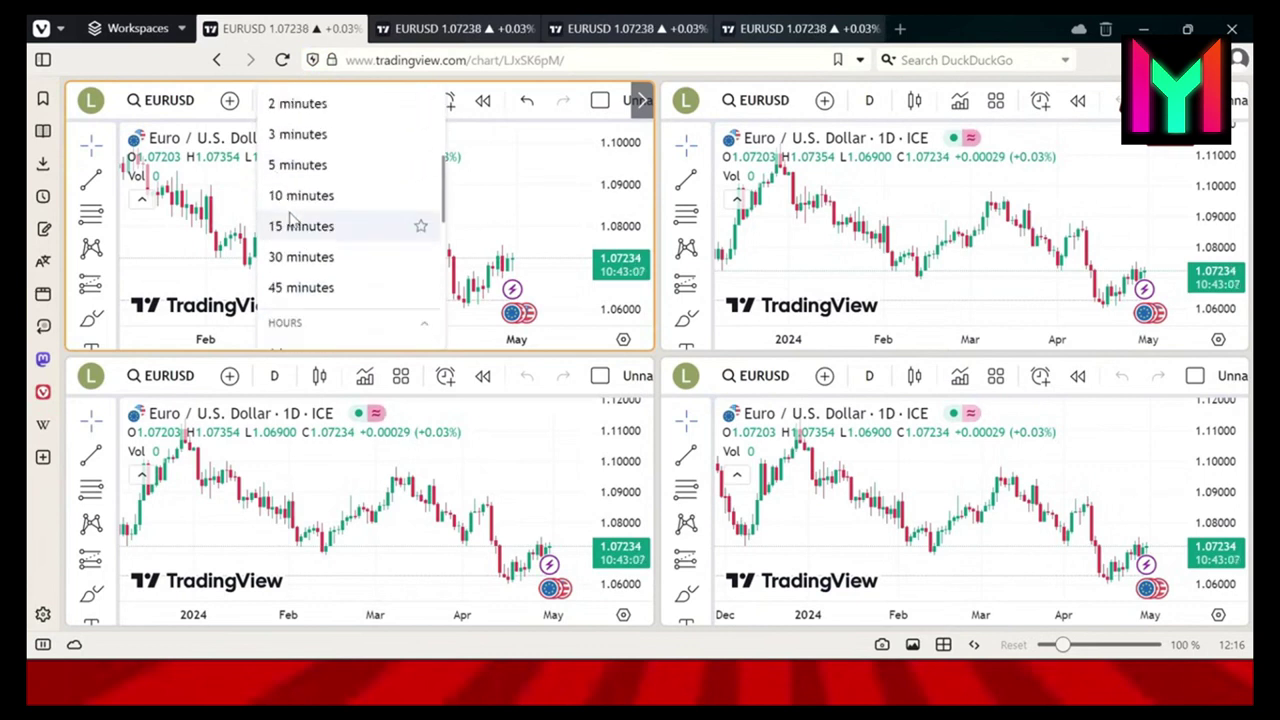
pyautogui.click(283, 228)
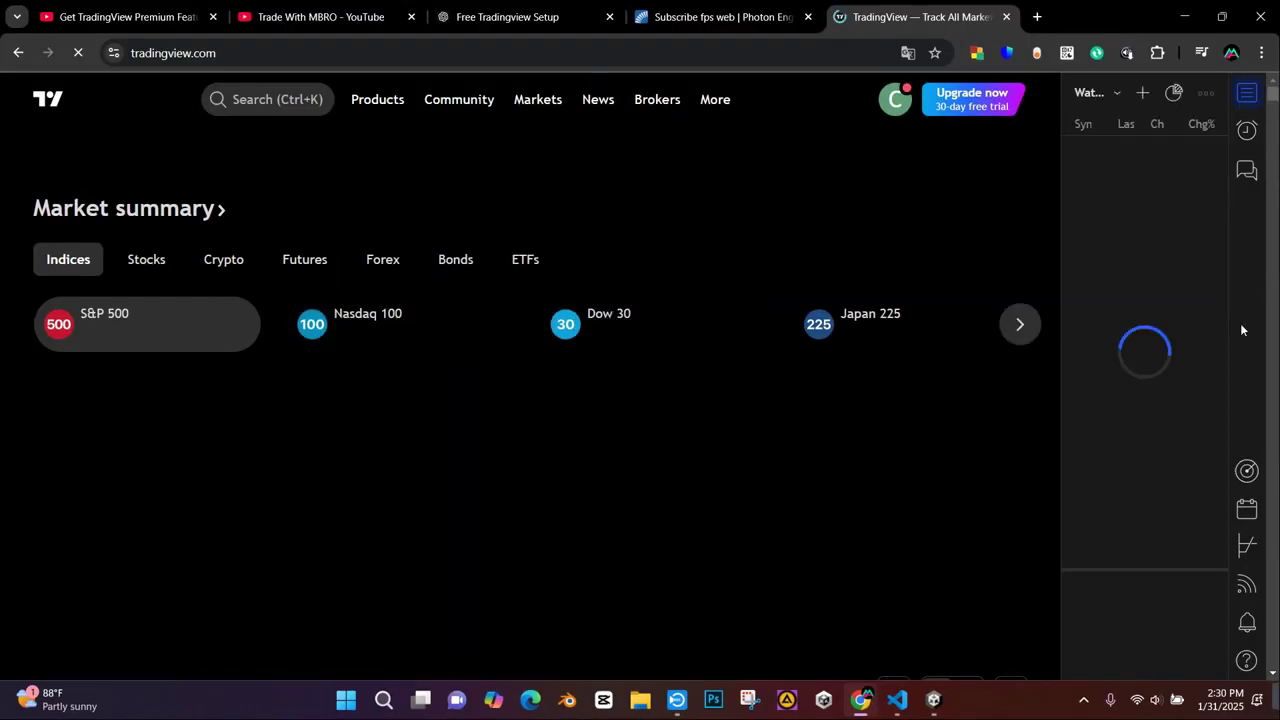
# Browse the TradingView home page and go through the Products menu toward the Essential/Plus/Premium Pricing page
pyautogui.scroll(-2, 1000, 375)
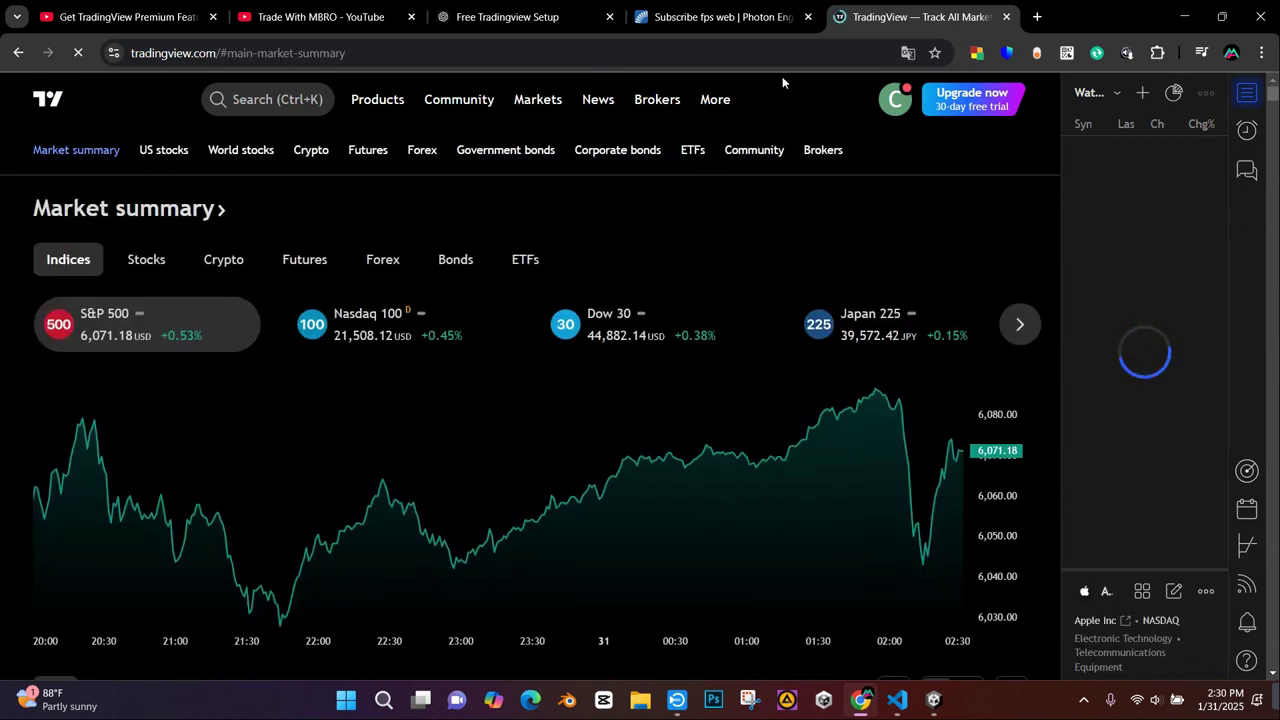
pyautogui.moveTo(388, 108)
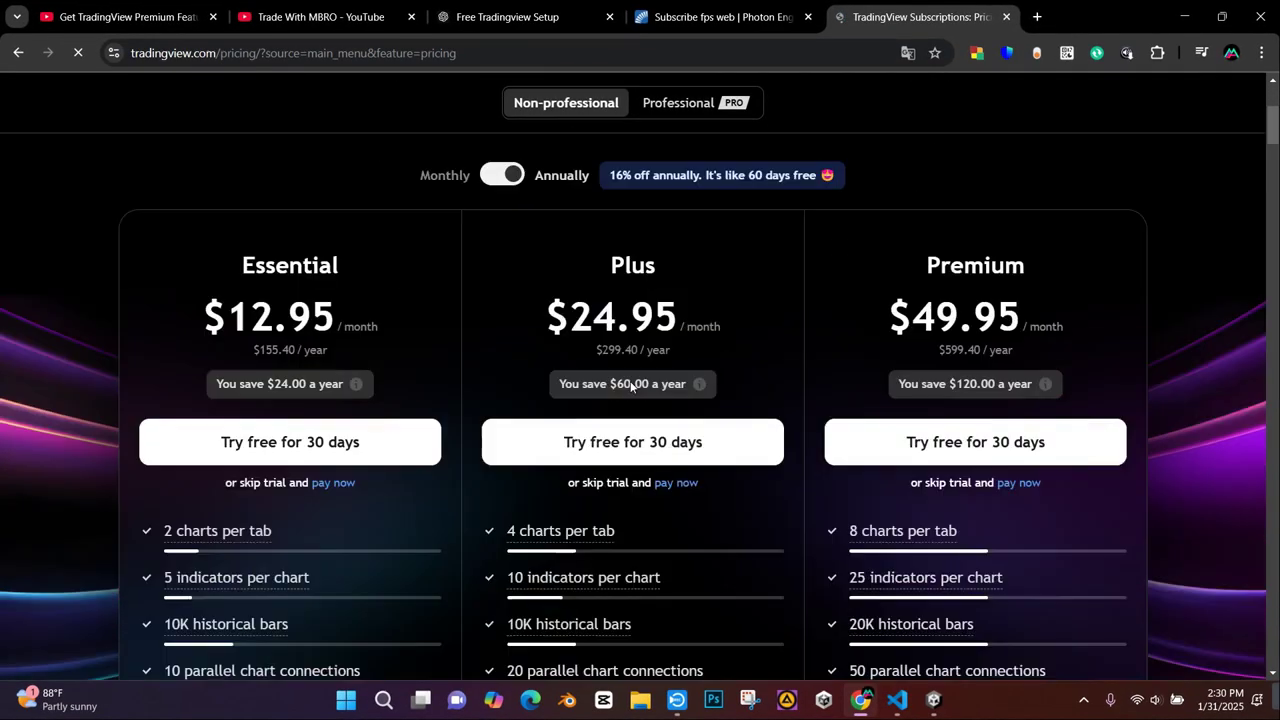
pyautogui.scroll(-1, 625, 383)
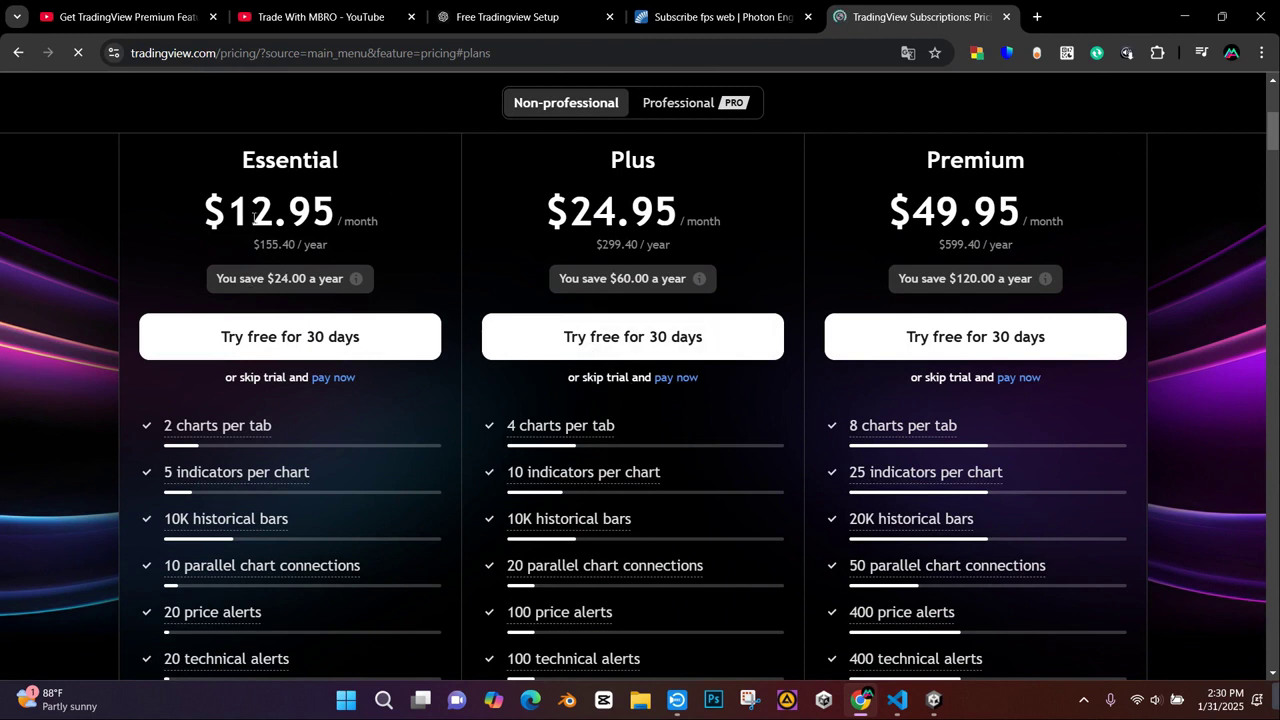
pyautogui.moveTo(203, 218); pyautogui.dragTo(326, 222)
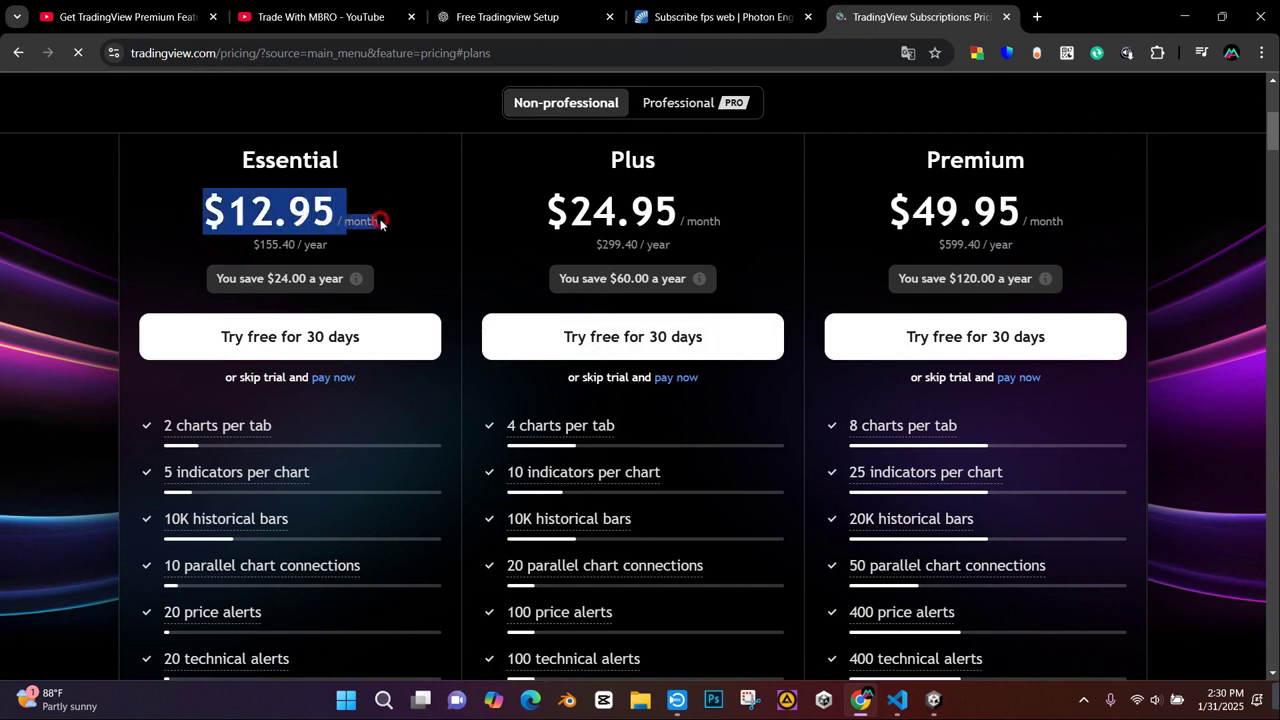
pyautogui.moveTo(548, 211); pyautogui.dragTo(689, 219)
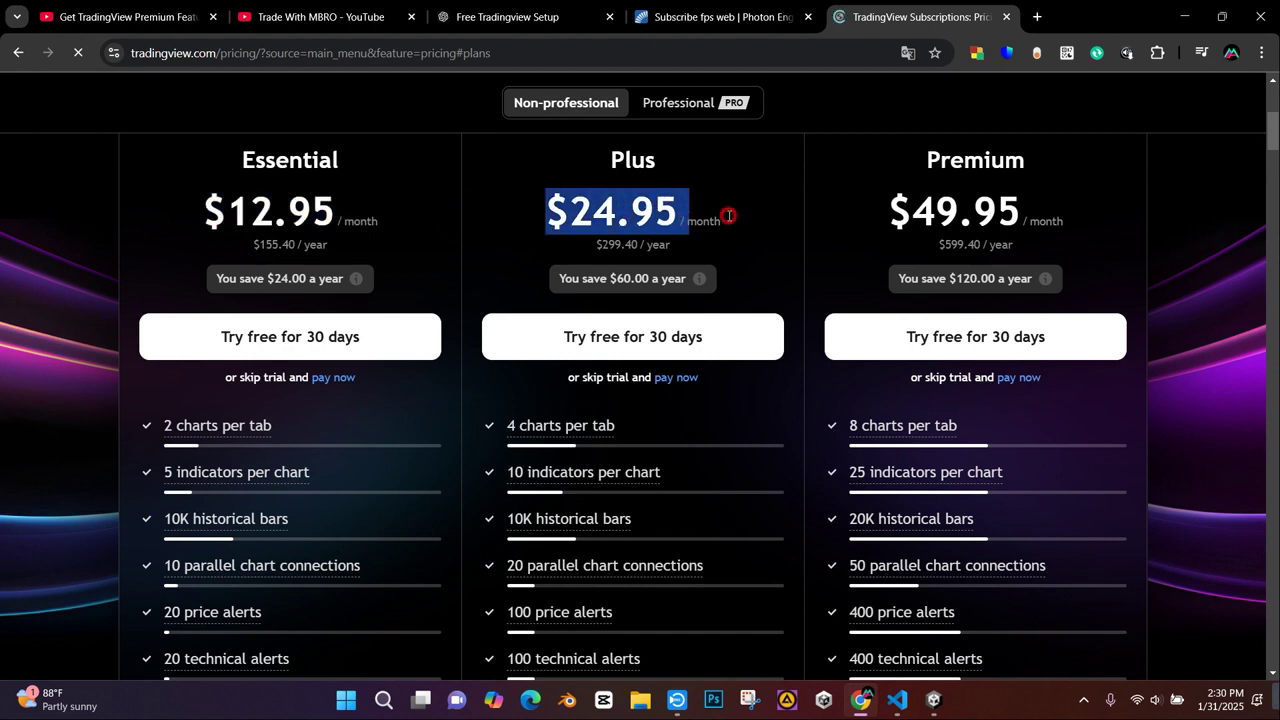
pyautogui.moveTo(873, 221); pyautogui.dragTo(1099, 219)
pyautogui.click(1175, 221)
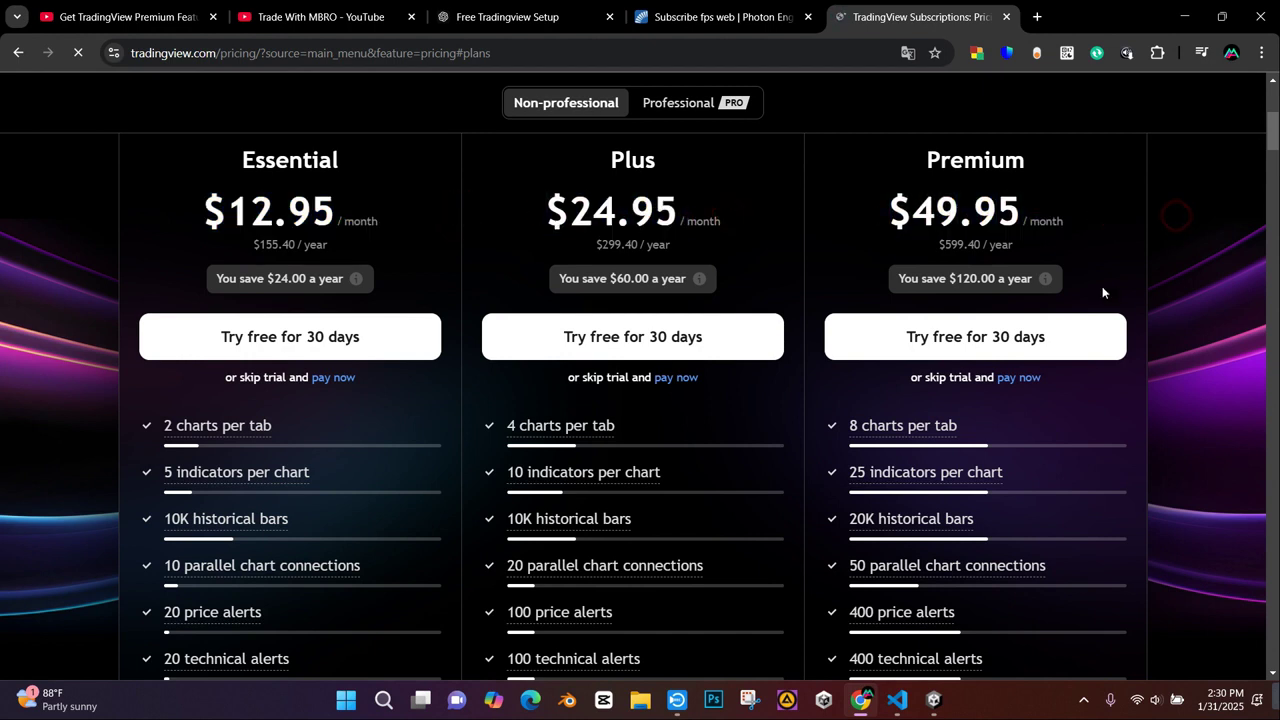
pyautogui.scroll(-5, 1031, 337)
pyautogui.scroll(2, 240, 371)
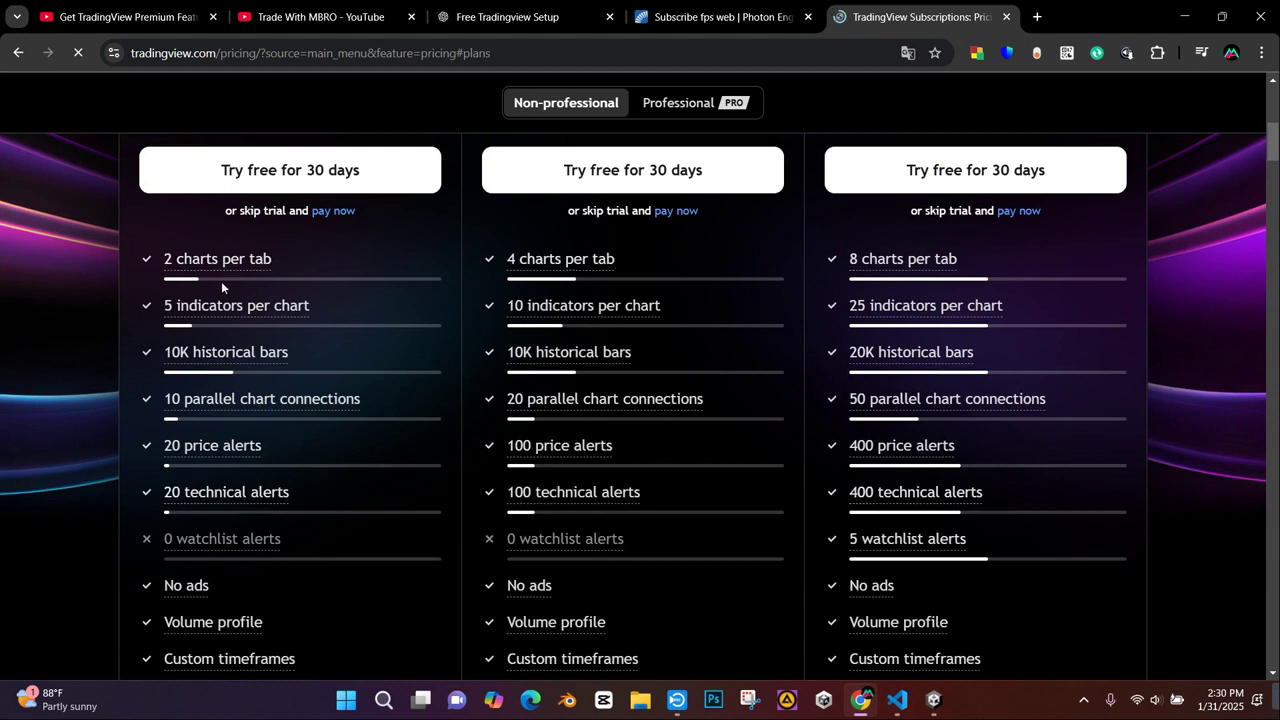
pyautogui.scroll(-3, 600, 480)
pyautogui.scroll(3, 560, 490)
pyautogui.scroll(-3, 557, 470)
pyautogui.scroll(-3, 550, 440)
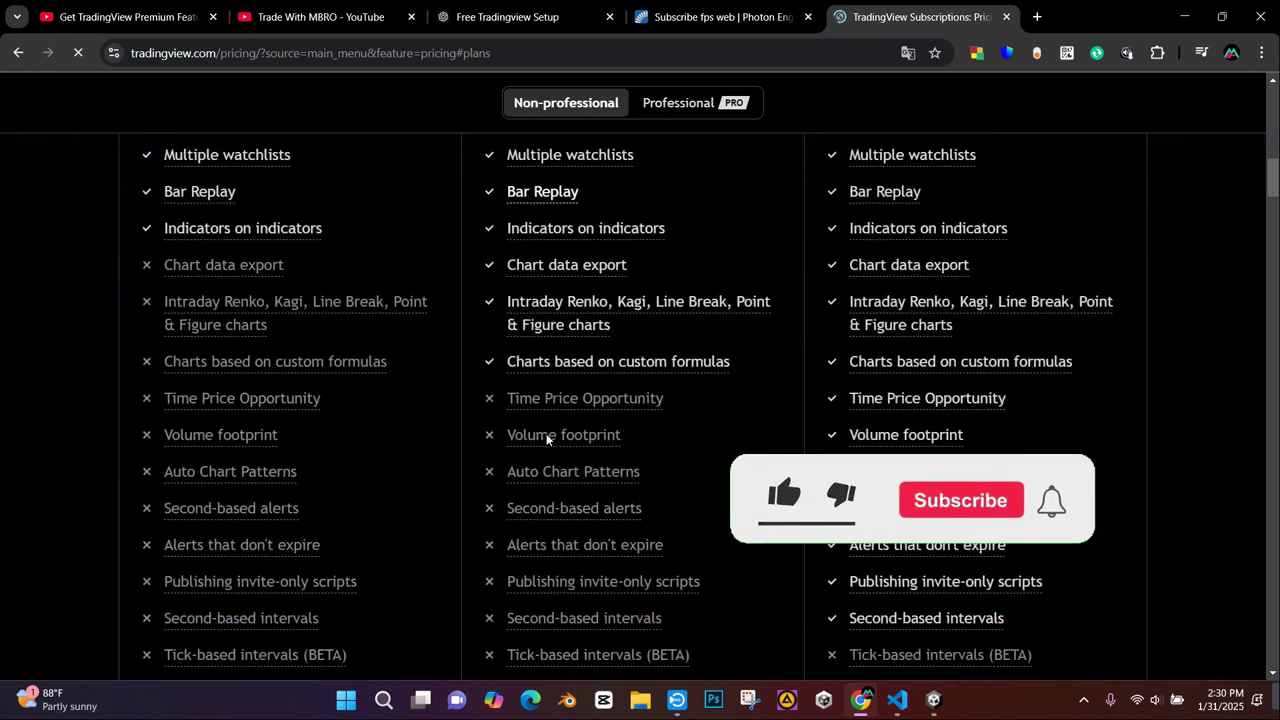
pyautogui.scroll(6, 555, 440)
pyautogui.scroll(5, 565, 437)
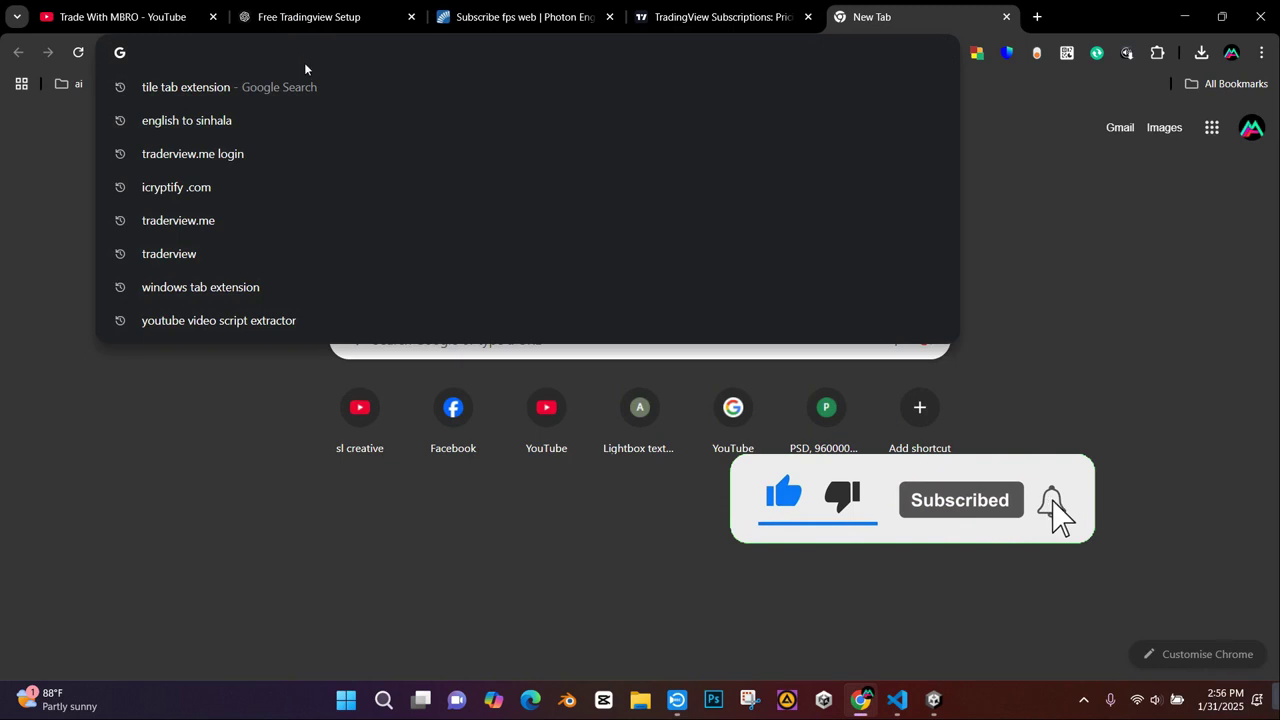
# Search Google for 'vivaldi browser download' and open the official Download Vivaldi result
pyautogui.write('vivald')
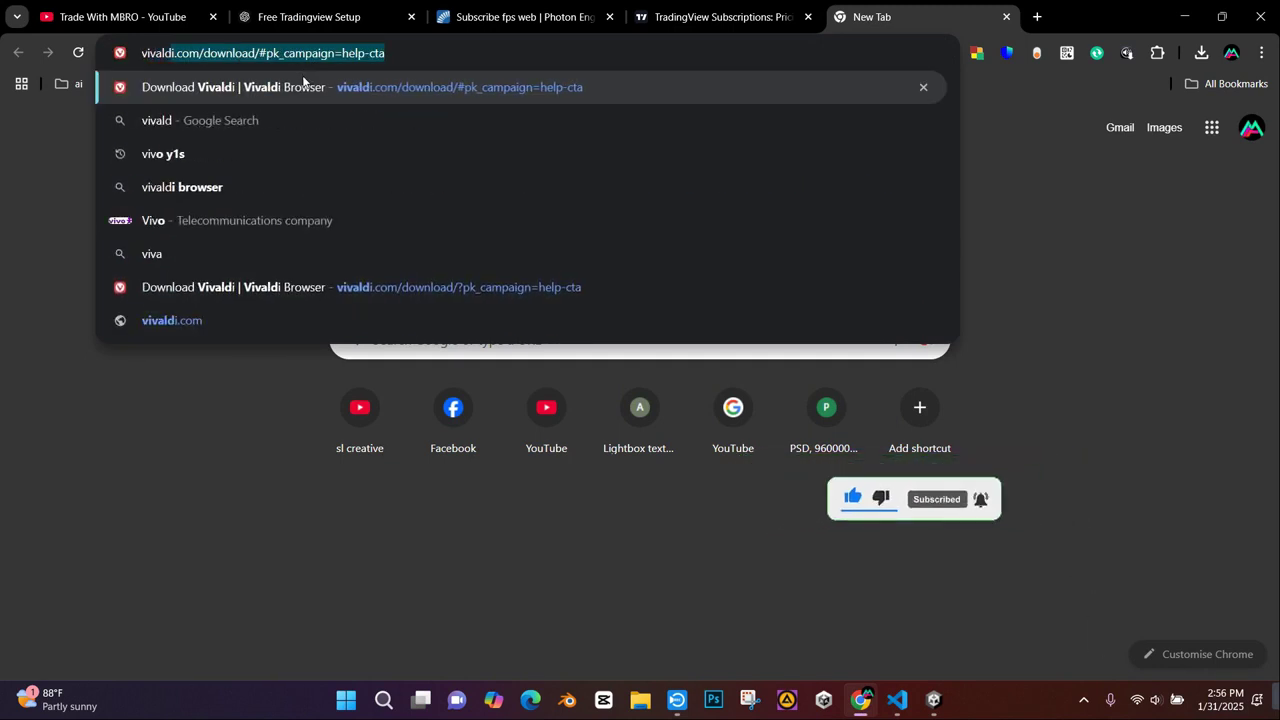
pyautogui.write('i br')
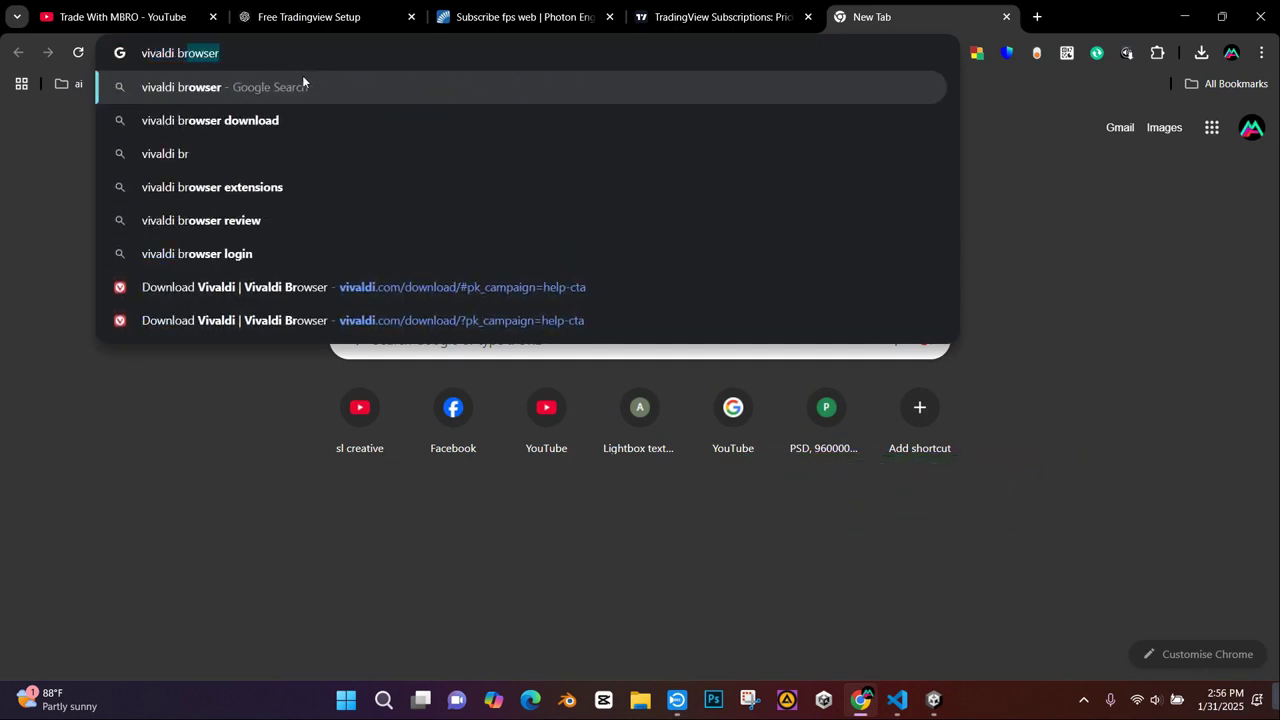
pyautogui.click(271, 122)
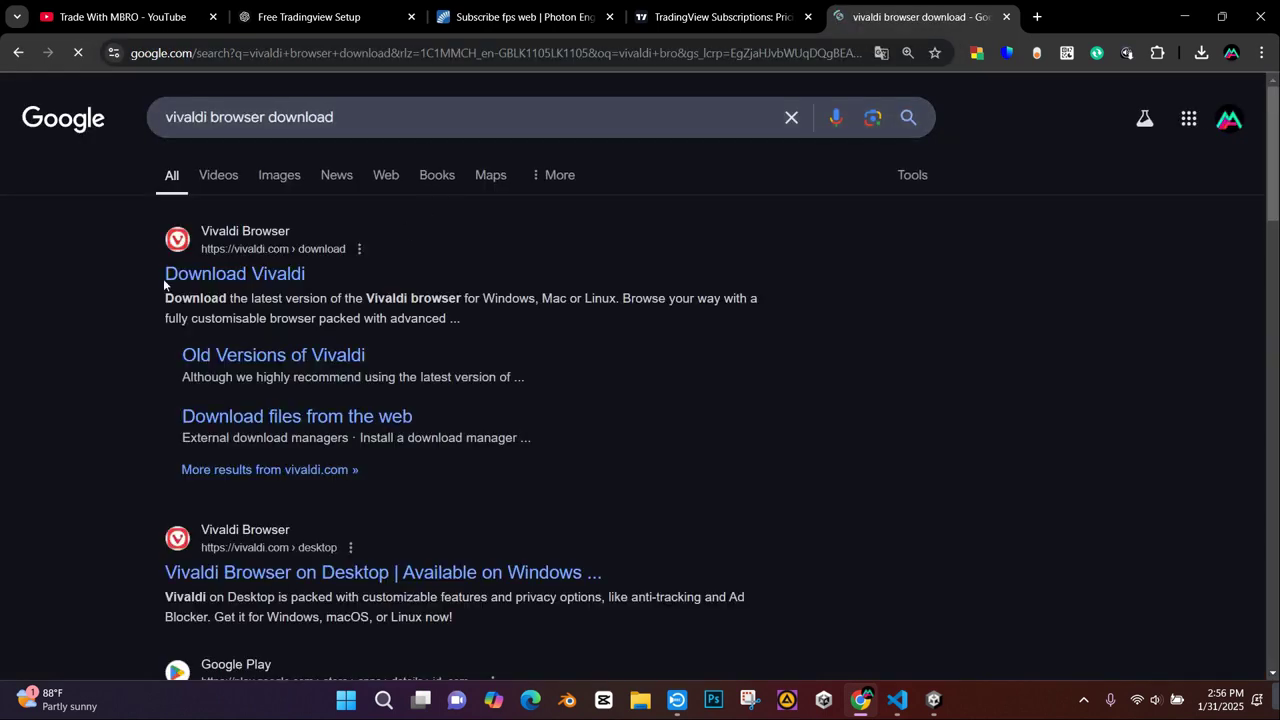
pyautogui.click(243, 276)
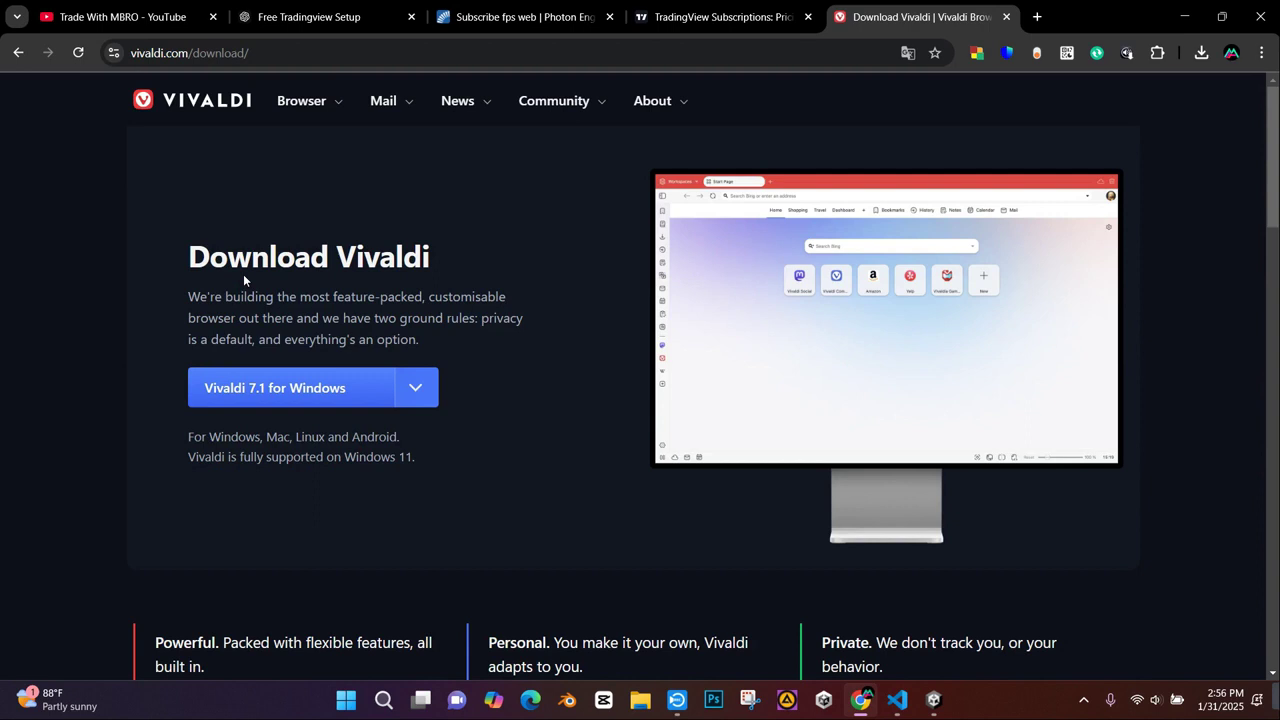
# Start downloading the Windows 64bit Vivaldi installer from the download button's version list
pyautogui.scroll(-9, 763, 408)
pyautogui.scroll(4, 763, 408)
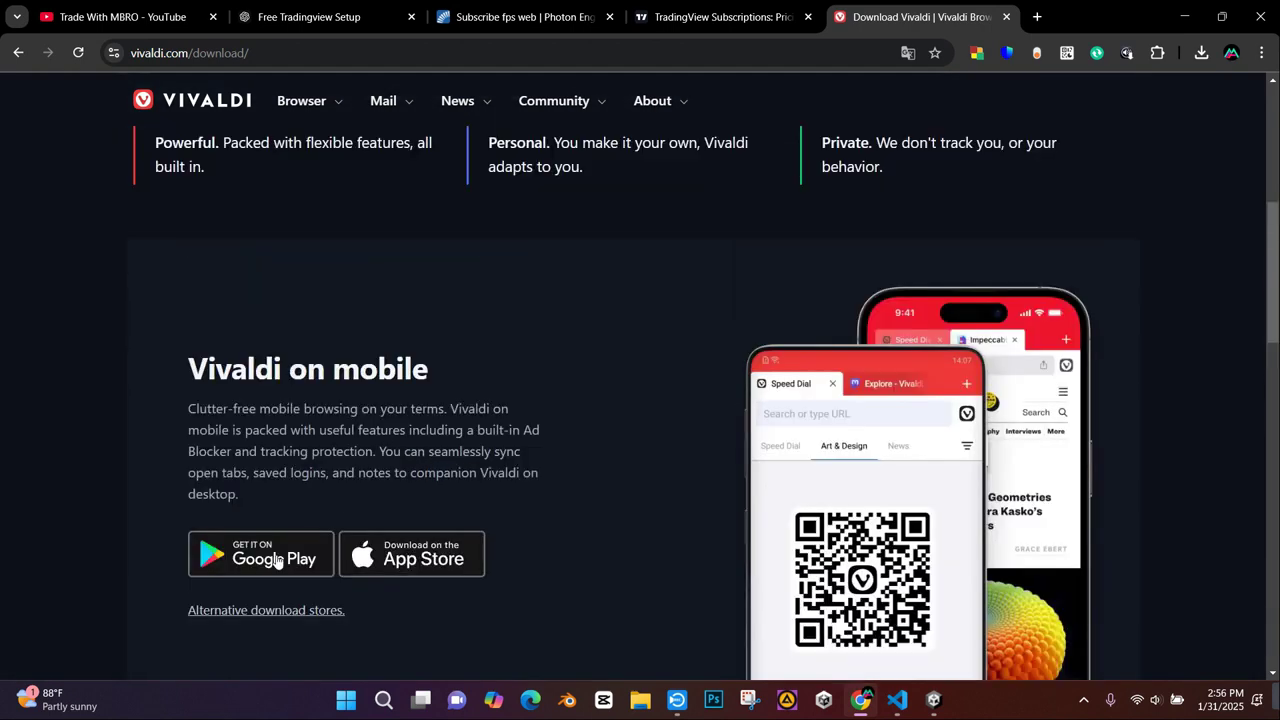
pyautogui.scroll(5, 298, 583)
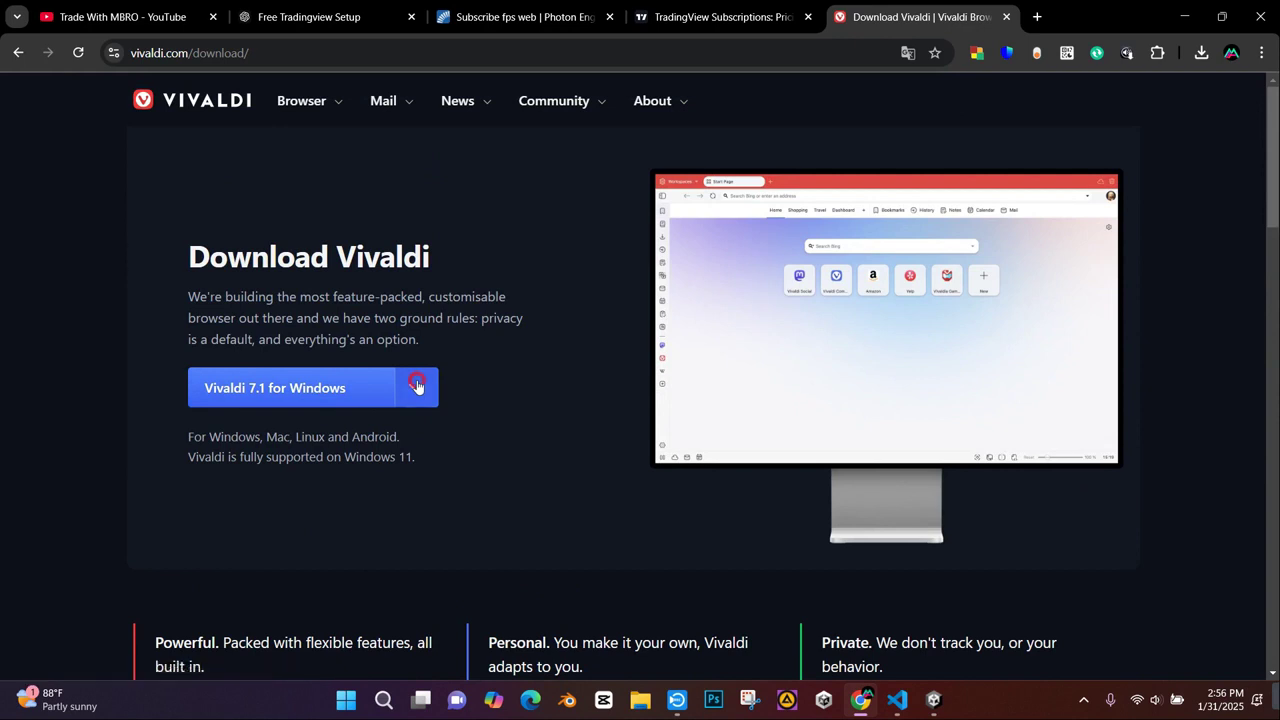
pyautogui.click(415, 388)
pyautogui.scroll(-3, 363, 440)
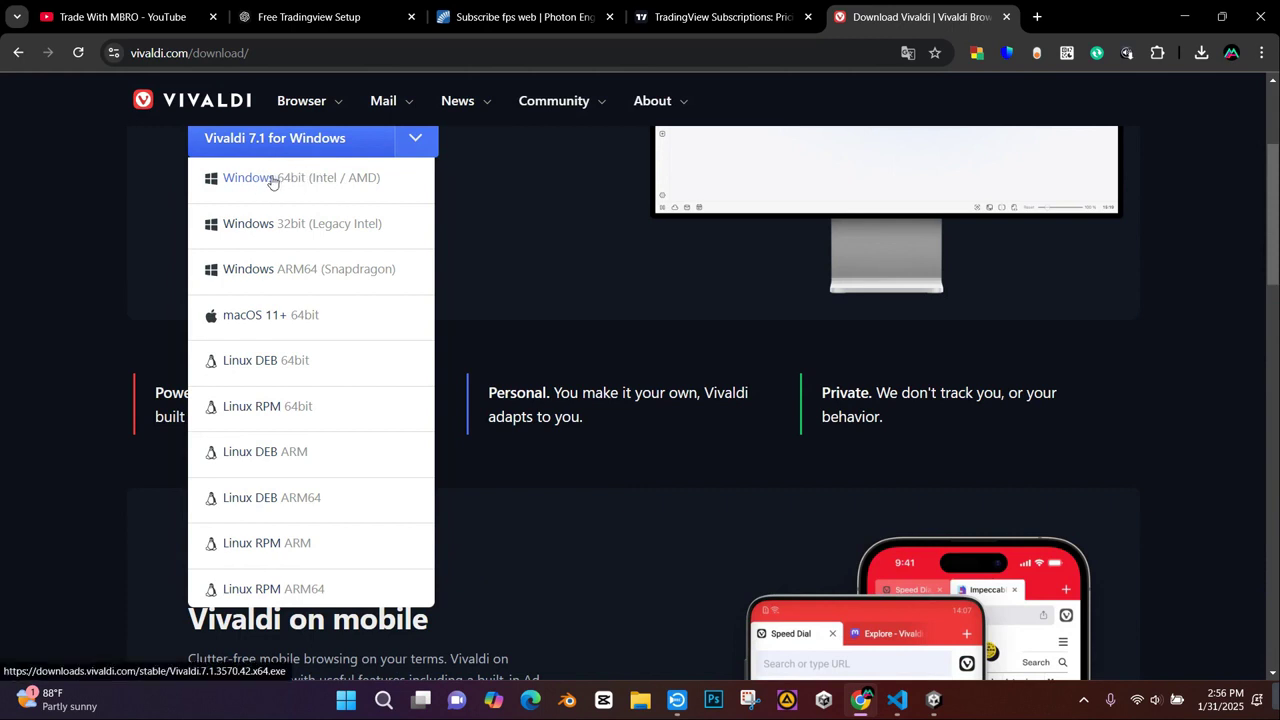
pyautogui.click(407, 201)
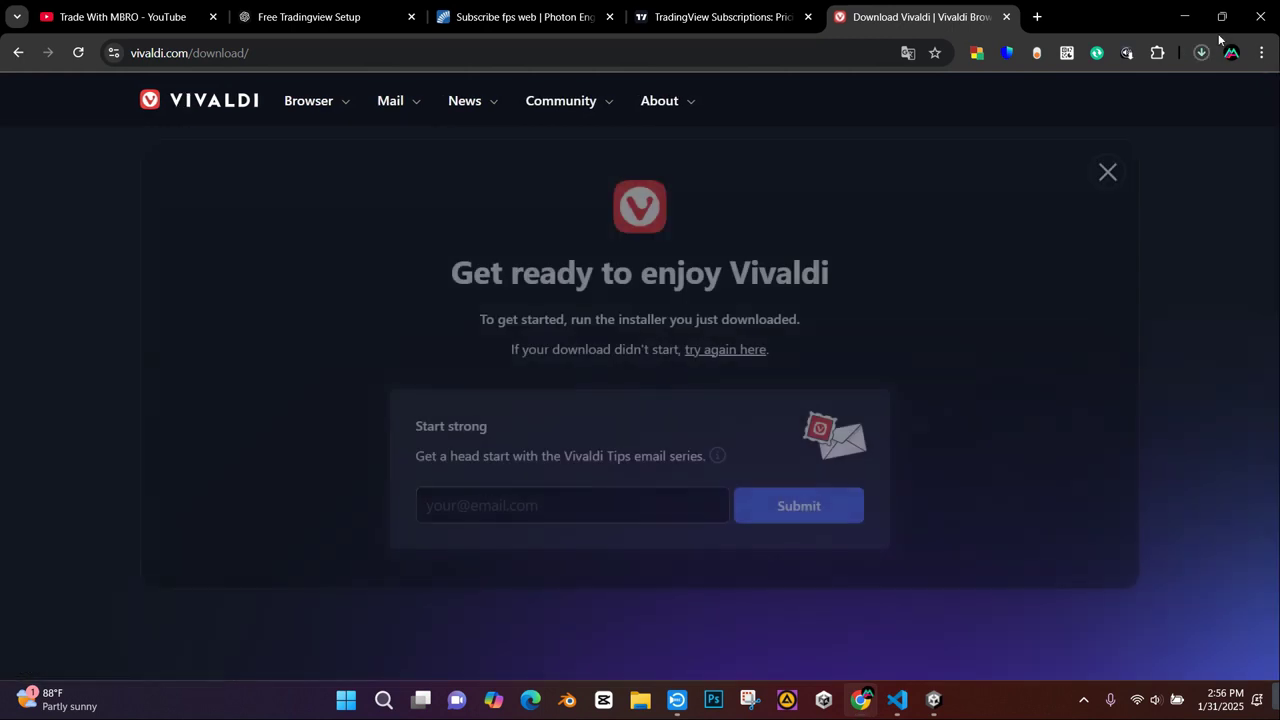
# Cancel the Vivaldi installer download and dismiss the 'Get ready to enjoy Vivaldi' overlay
pyautogui.click(1202, 52)
pyautogui.moveTo(1163, 124)
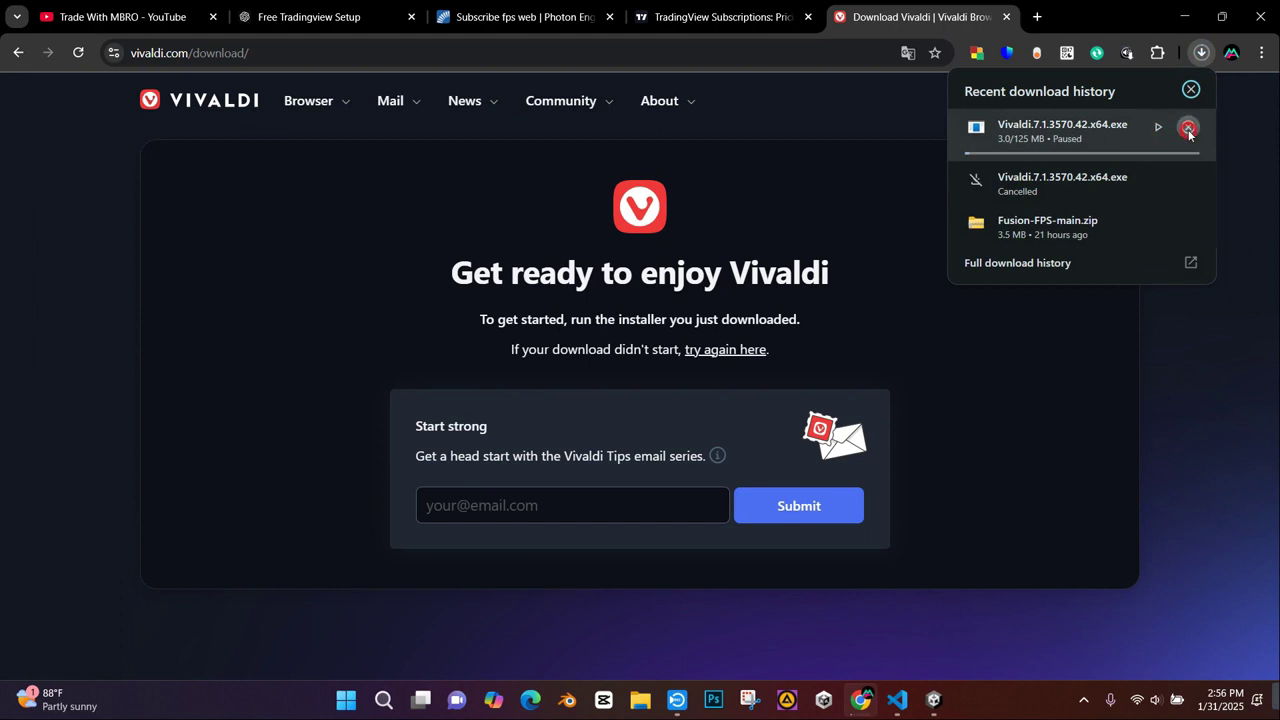
pyautogui.click(1188, 128)
pyautogui.click(1216, 348)
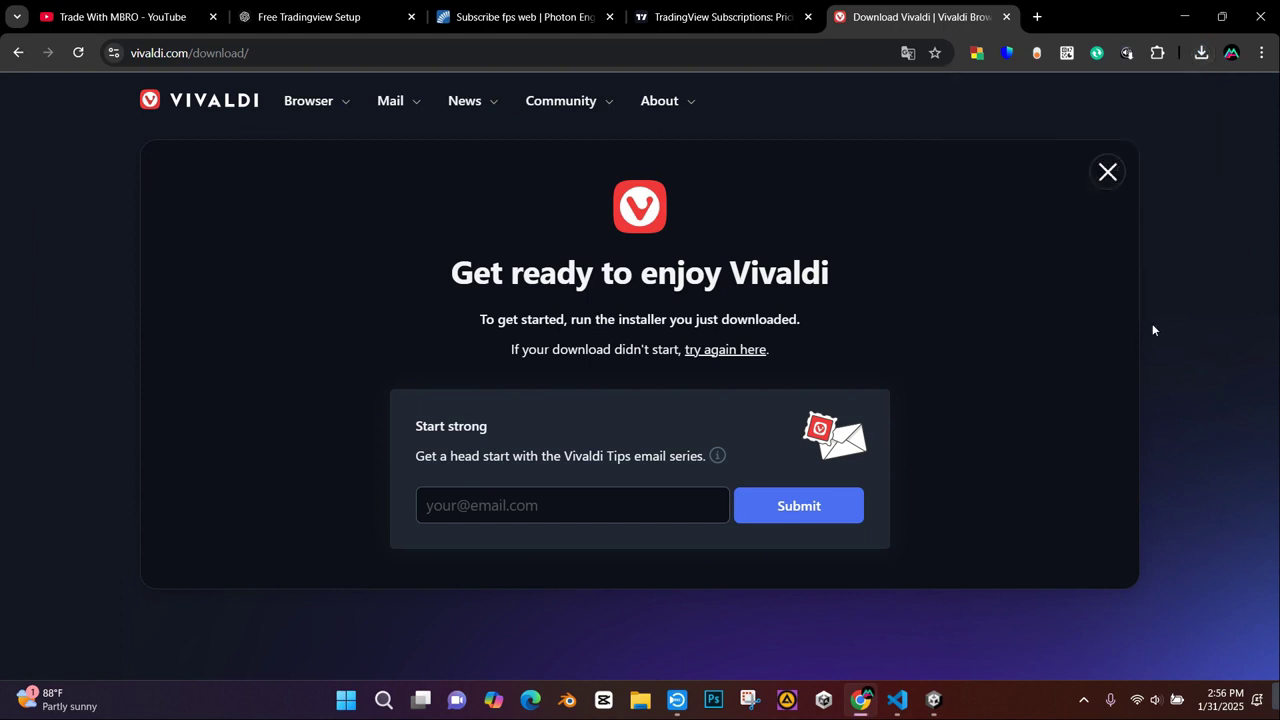
pyautogui.click(1110, 173)
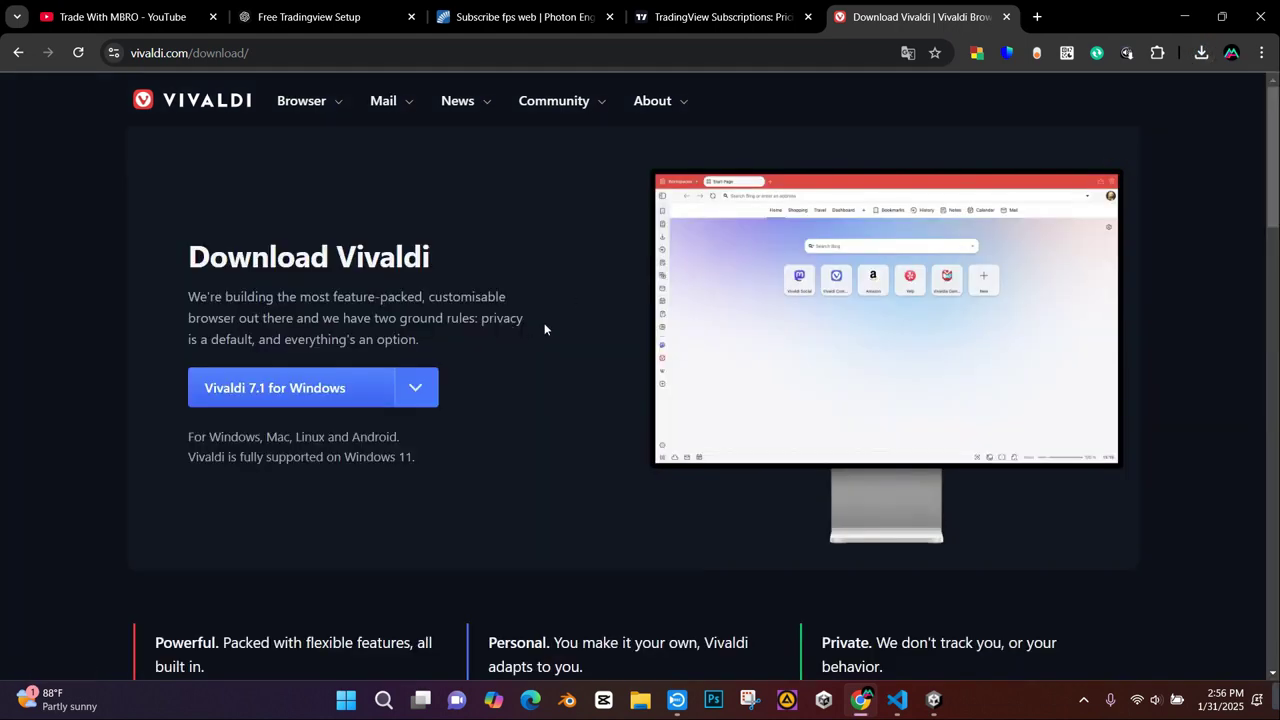
pyautogui.scroll(-4, 544, 322)
pyautogui.scroll(4, 673, 351)
# Back on the image results, open the 'Tab Tiling in Vivaldi' help page in a new tab
pyautogui.hotkey('alt', 'Left')
pyautogui.scroll(-3, 198, 435)
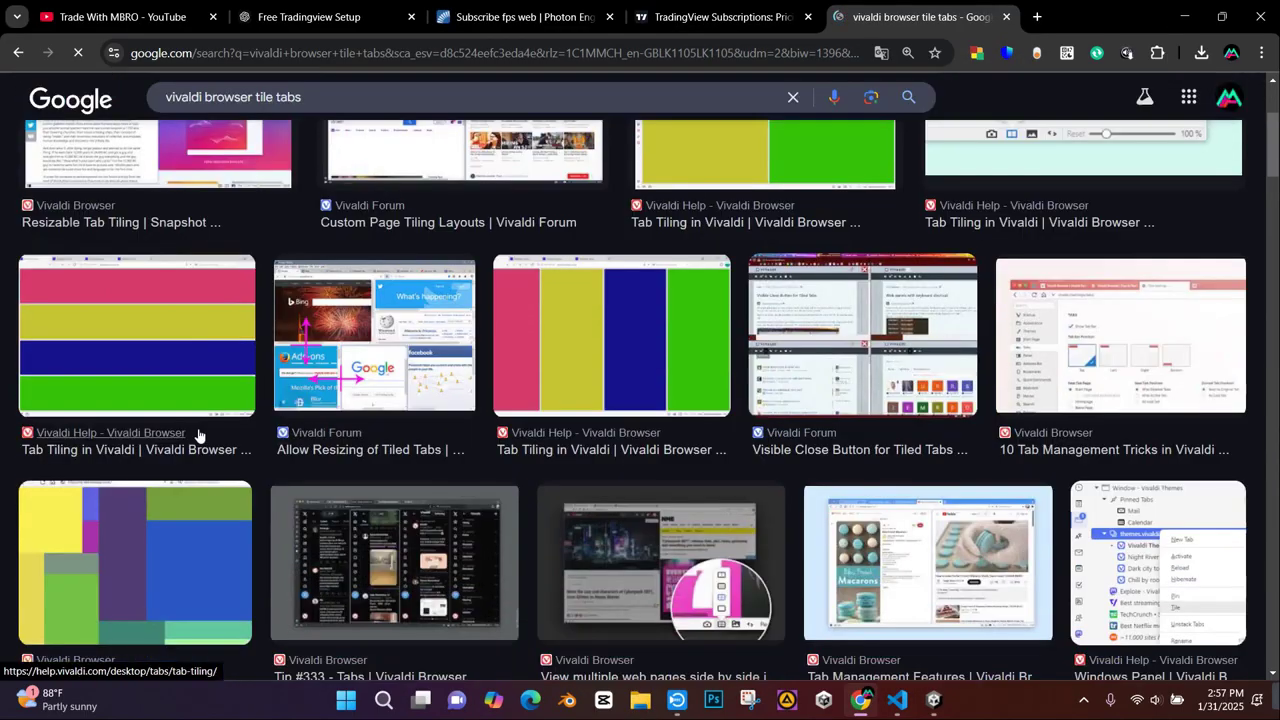
pyautogui.click(737, 171)
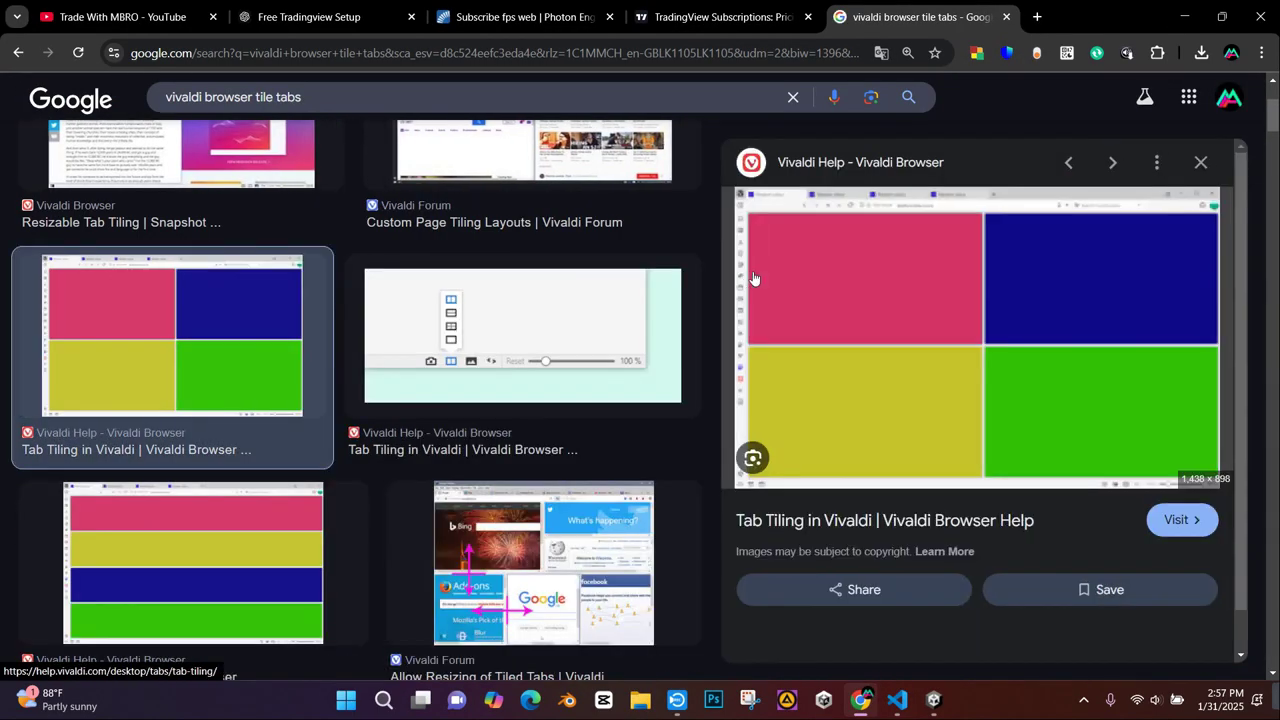
pyautogui.click(1172, 522)
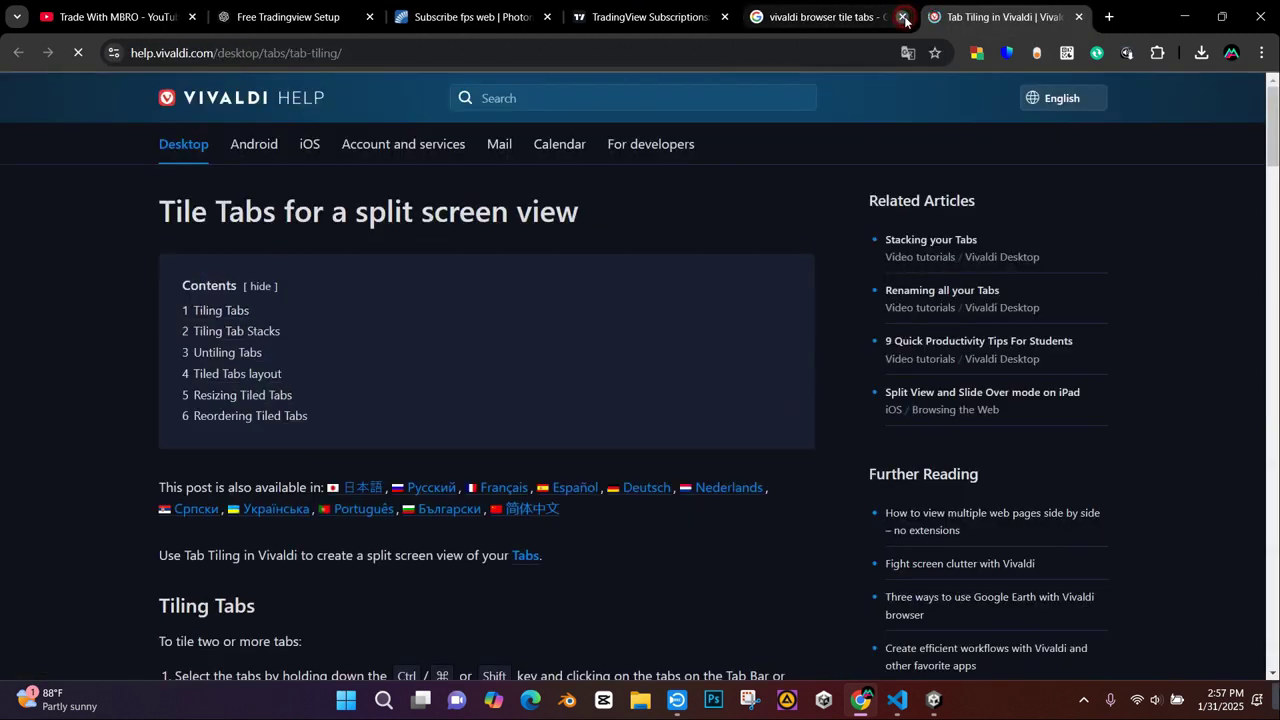
# Close the Google image-results tab and jump to the article's '1 Tiling Tabs' section
pyautogui.click(903, 17)
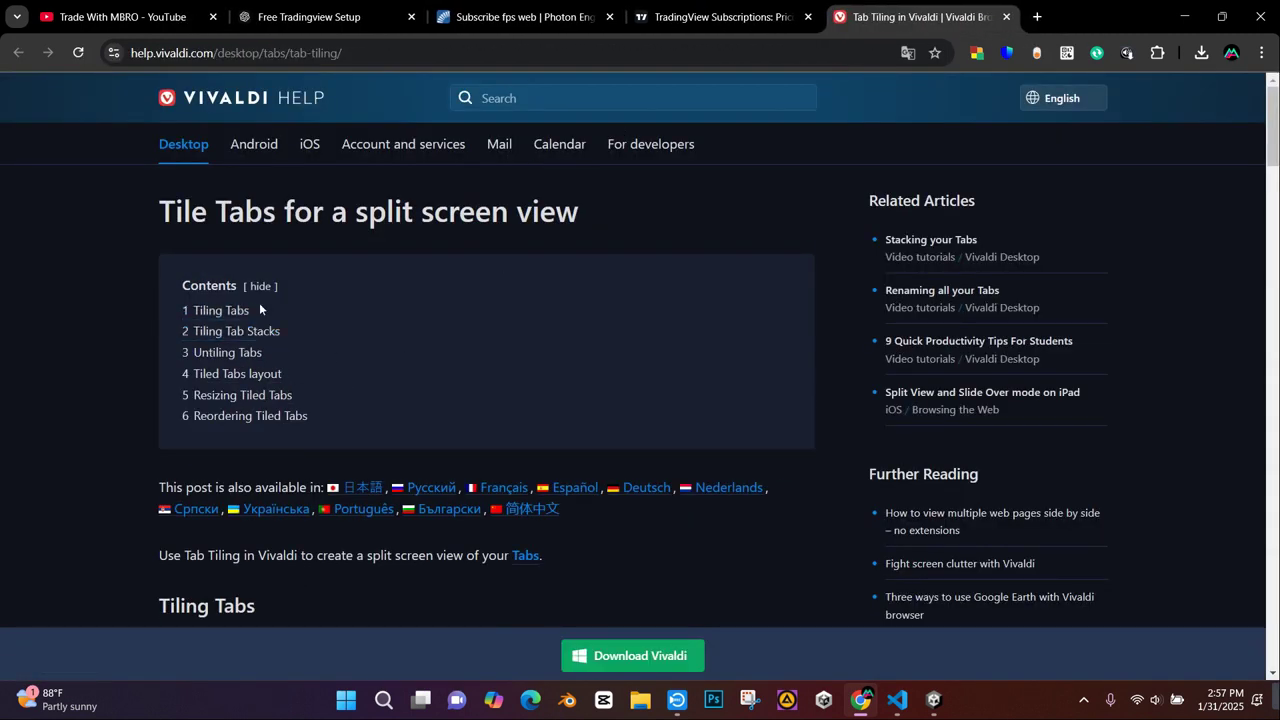
pyautogui.click(228, 316)
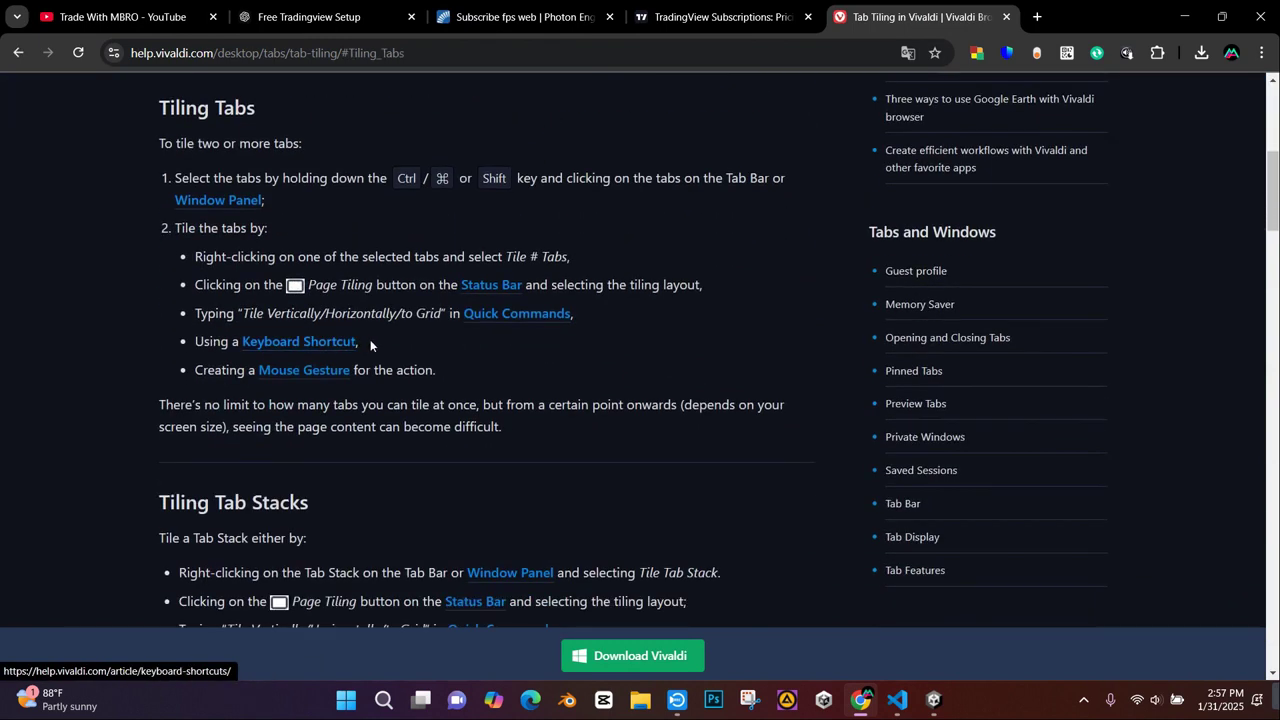
pyautogui.scroll(-1, 442, 278)
pyautogui.scroll(-6, 442, 274)
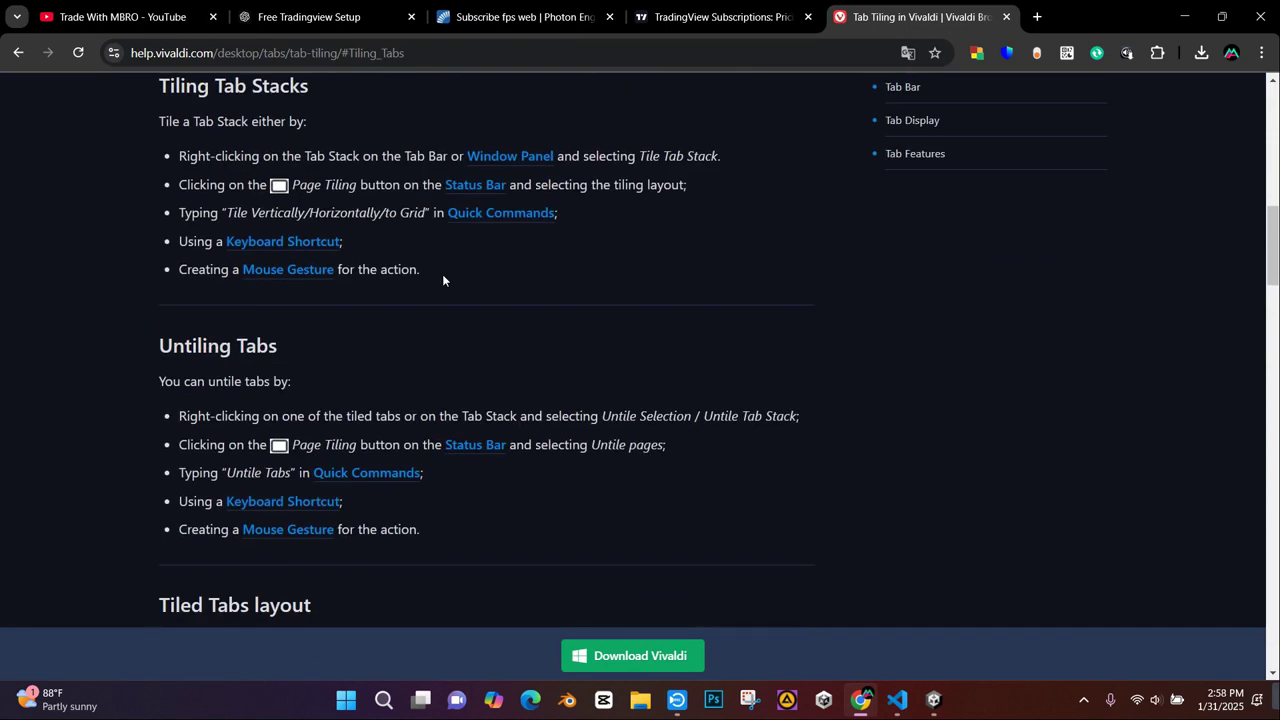
# Scroll through the article's tiling options and Grid tiles example
pyautogui.scroll(-8, 442, 274)
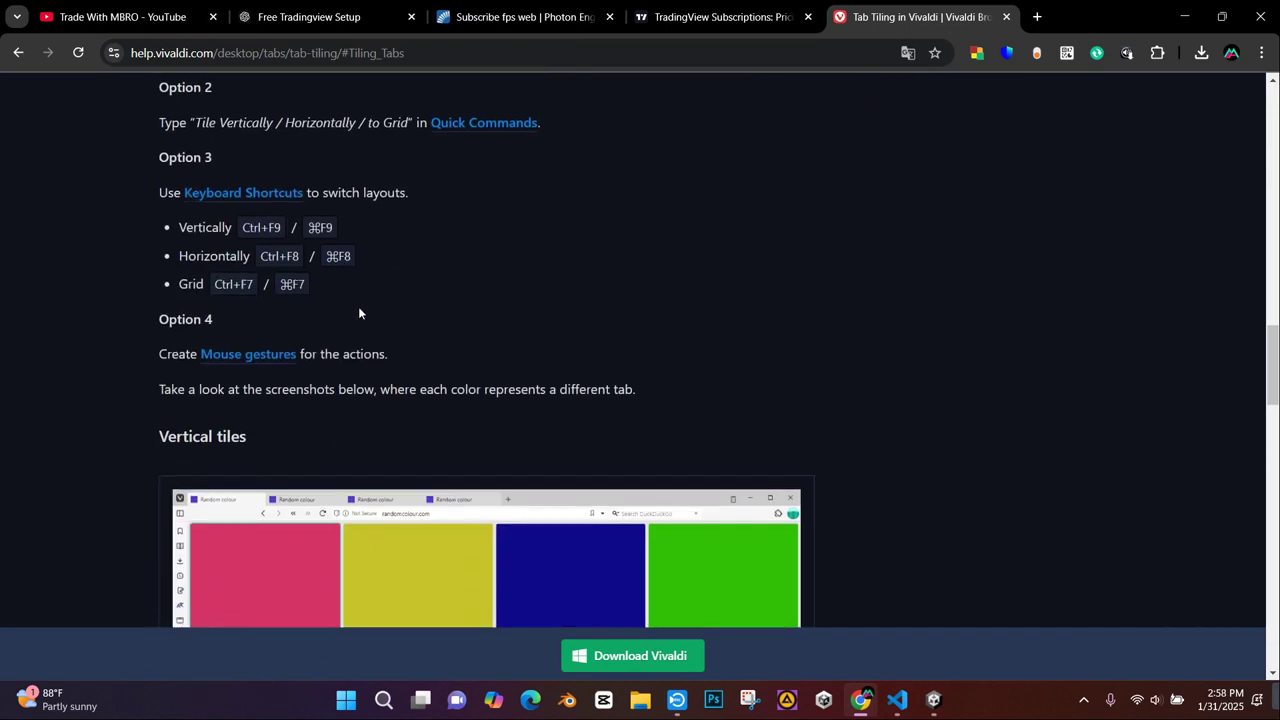
pyautogui.scroll(-8, 326, 322)
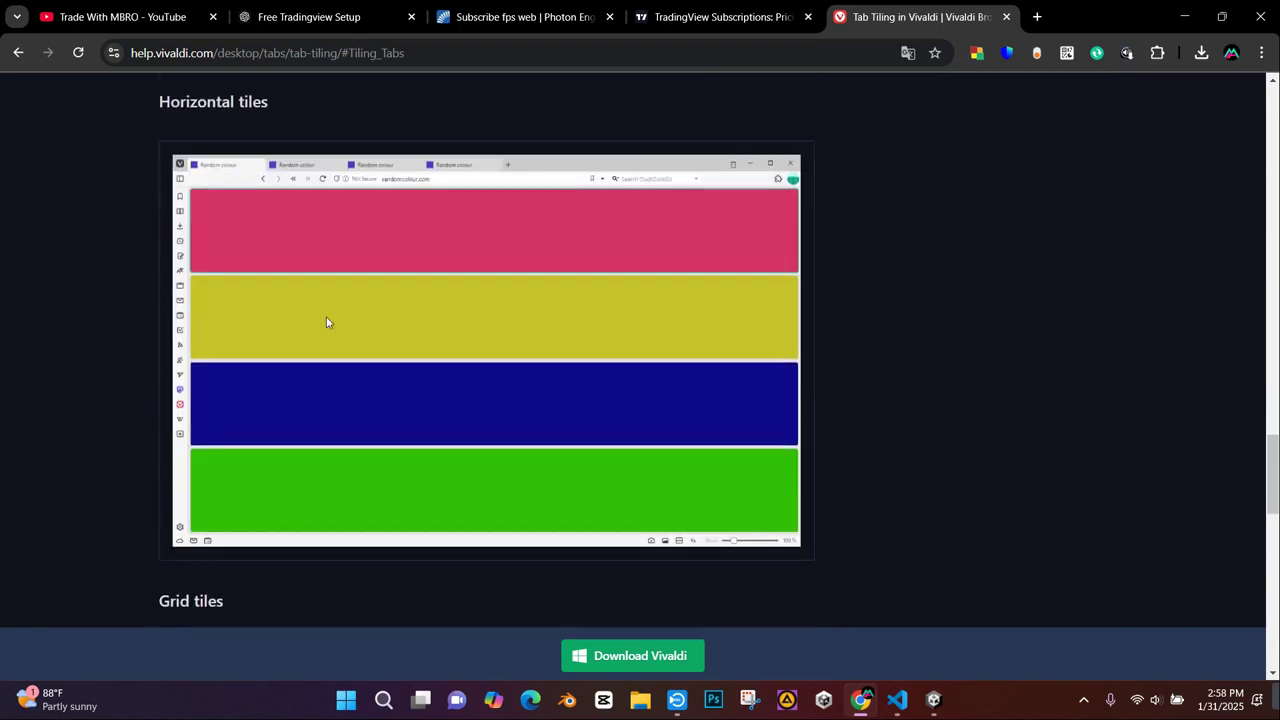
pyautogui.scroll(-8, 326, 320)
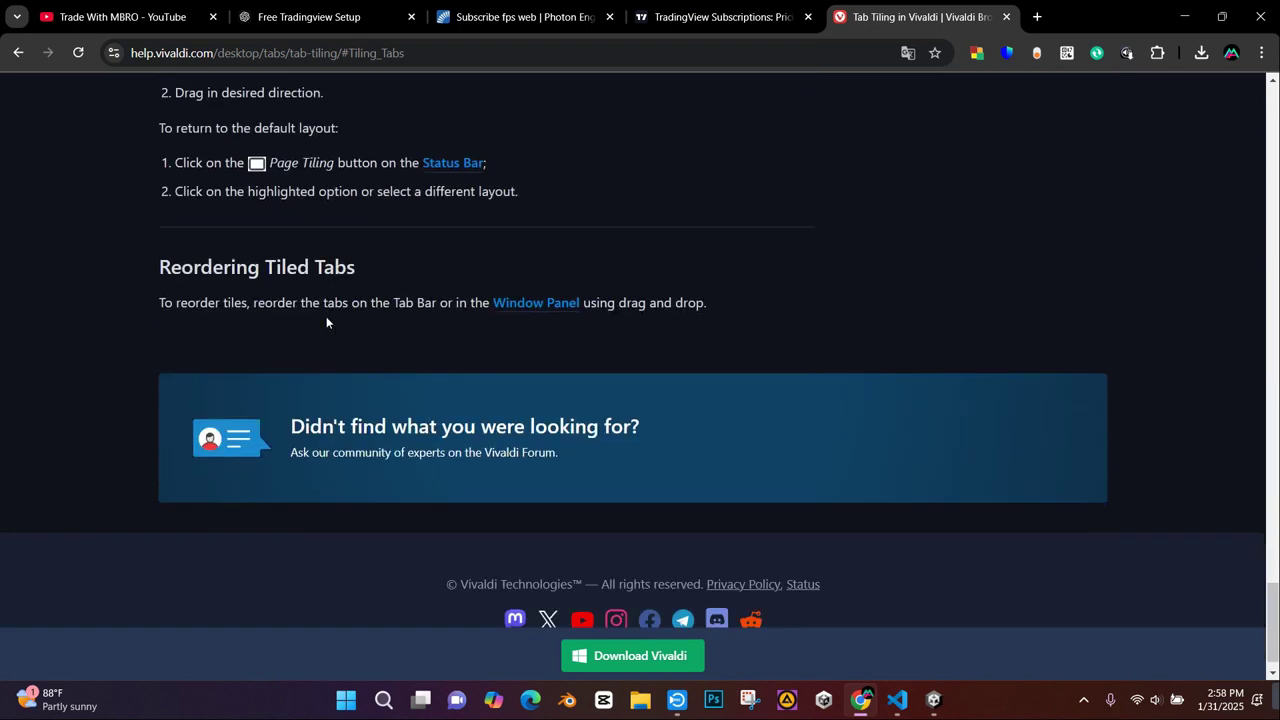
pyautogui.scroll(4, 322, 329)
pyautogui.scroll(1, 320, 360)
pyautogui.scroll(-2, 320, 360)
pyautogui.scroll(4, 312, 325)
pyautogui.scroll(12, 312, 325)
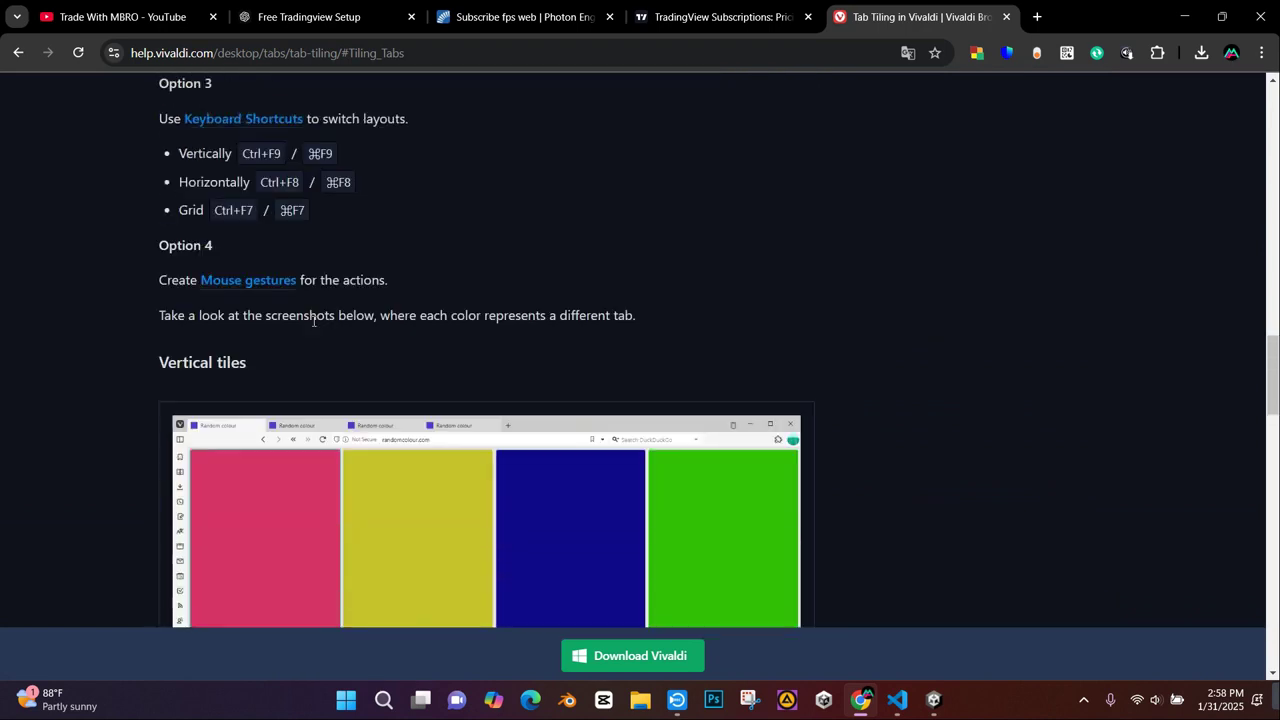
pyautogui.scroll(3, 312, 325)
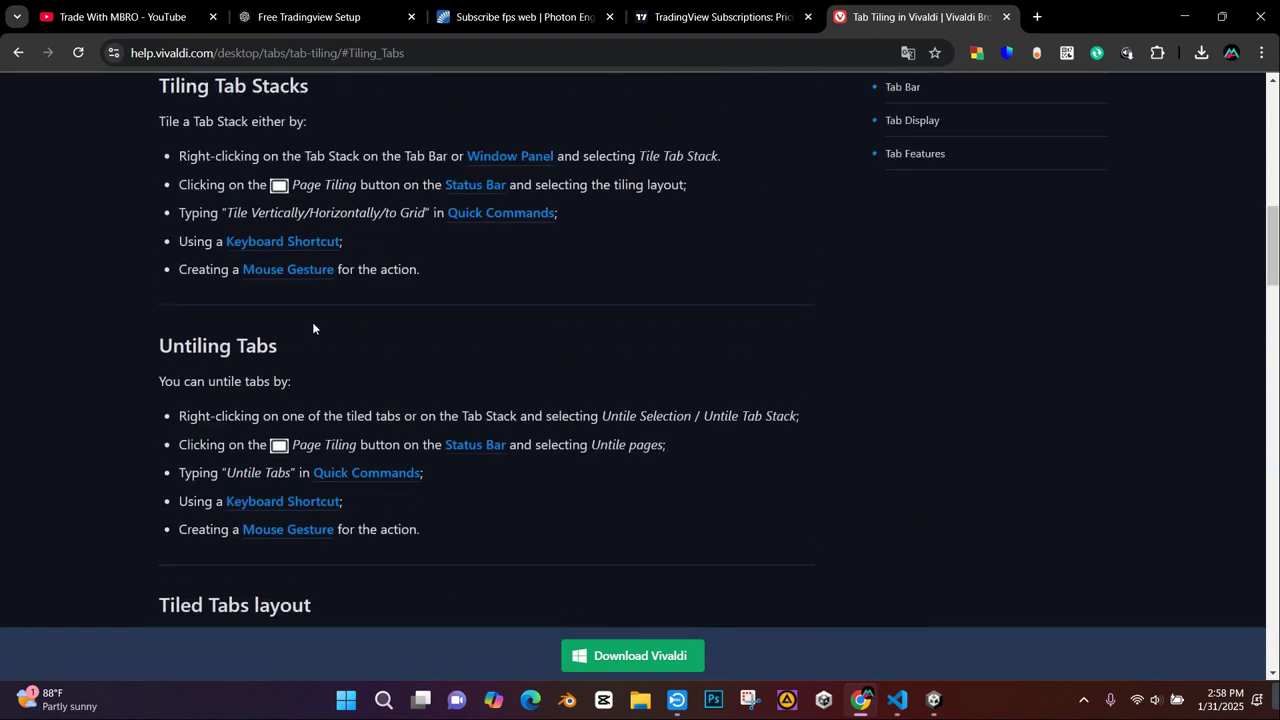
pyautogui.scroll(3, 313, 328)
pyautogui.scroll(5, 407, 397)
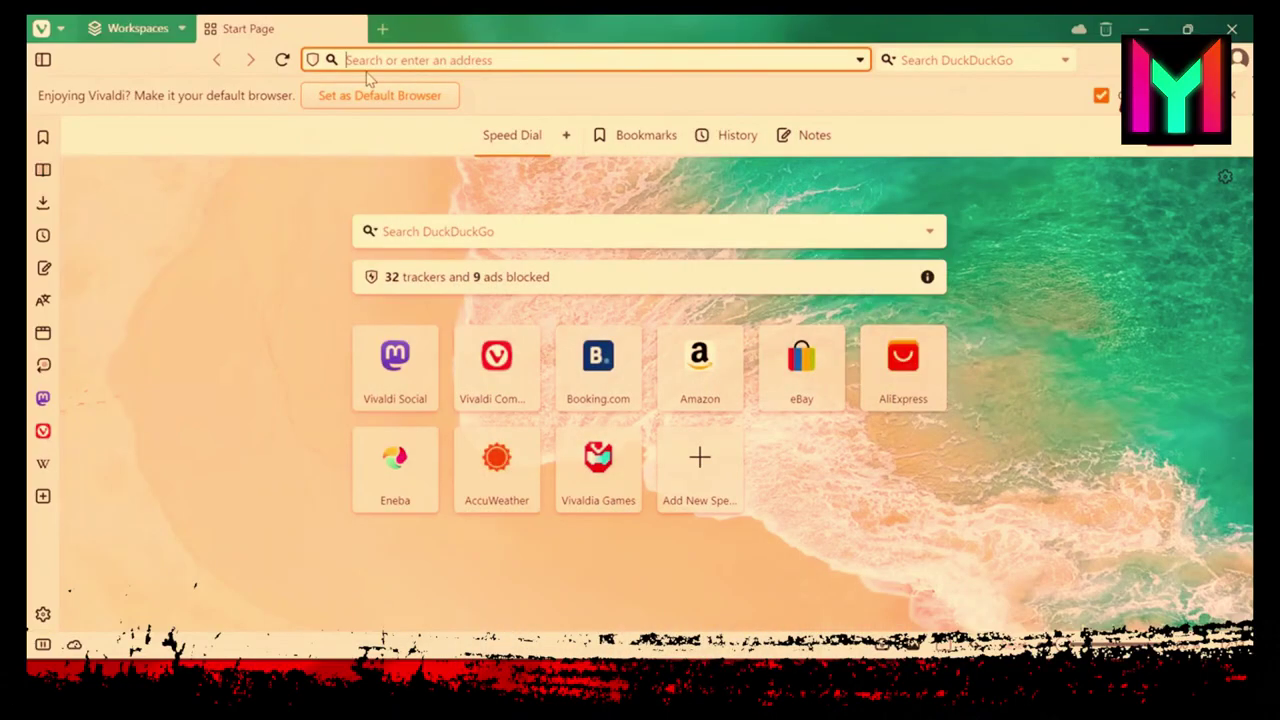
# Load the TradingView homepage from the 'tr' address-bar suggestion and scroll to its market summary
pyautogui.write('tr')
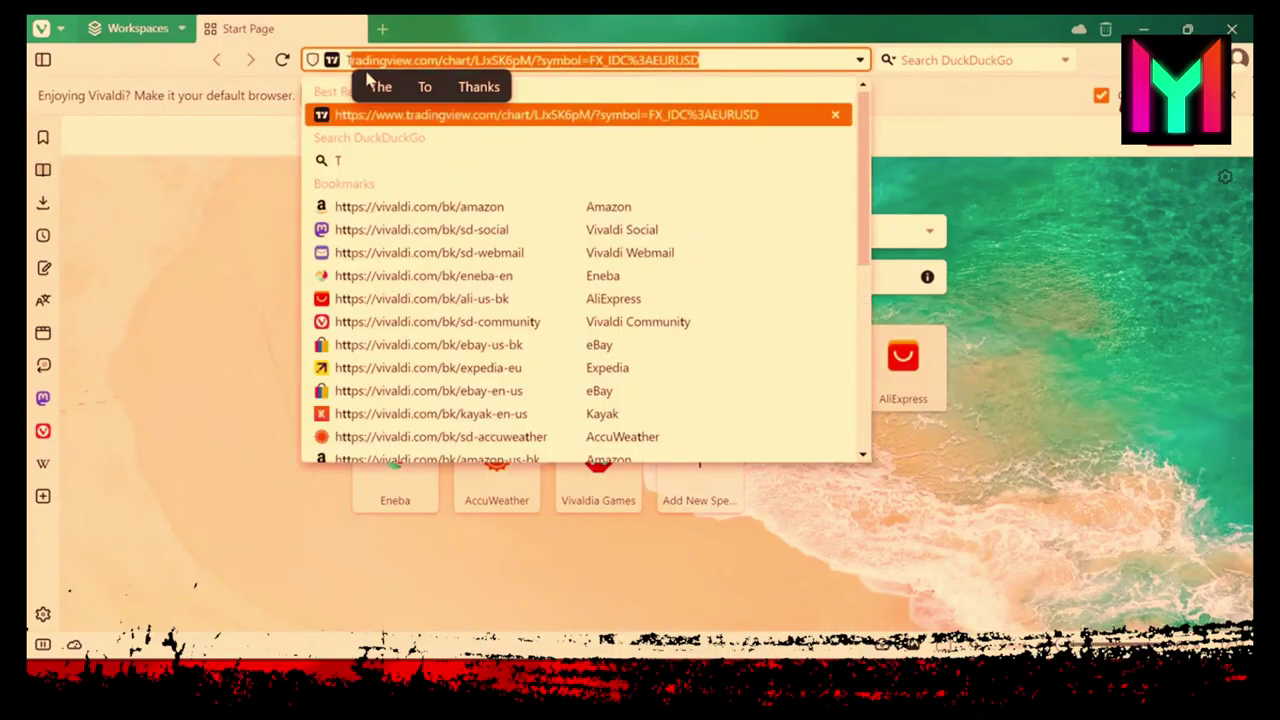
pyautogui.click(709, 245)
pyautogui.scroll(3, 686, 314)
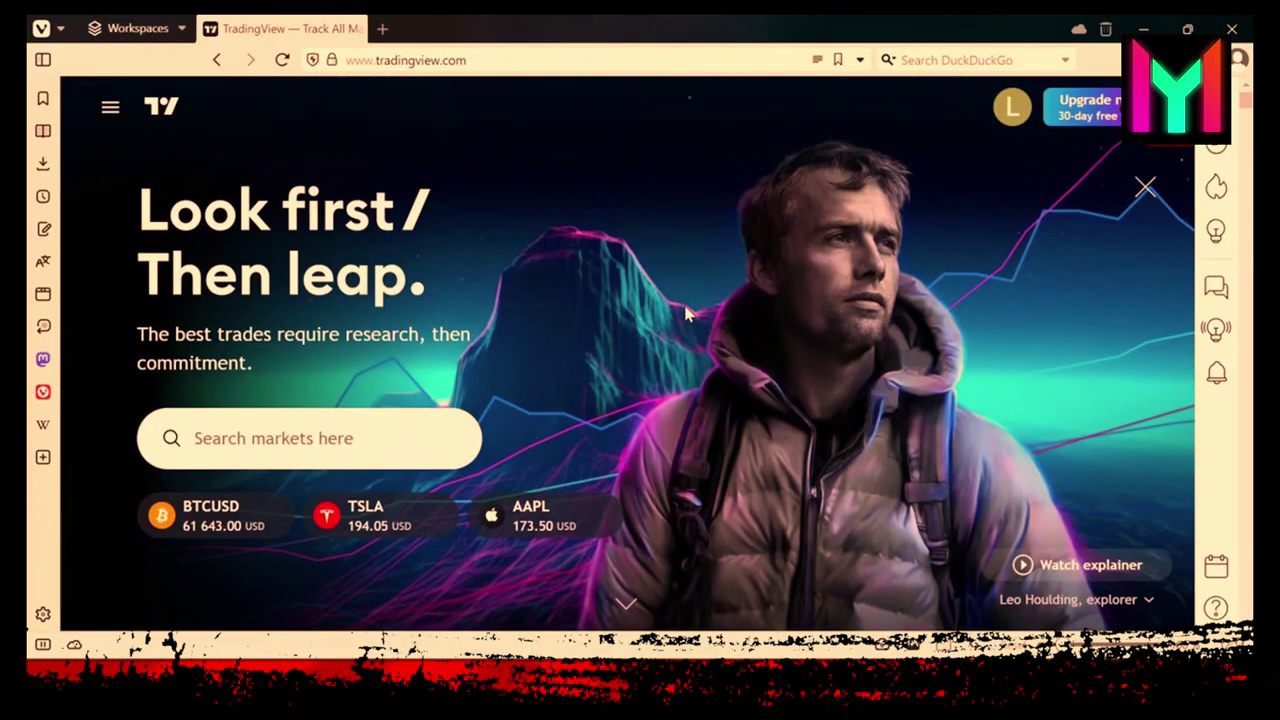
pyautogui.scroll(-5, 801, 422)
pyautogui.scroll(5, 780, 335)
pyautogui.scroll(-5, 530, 330)
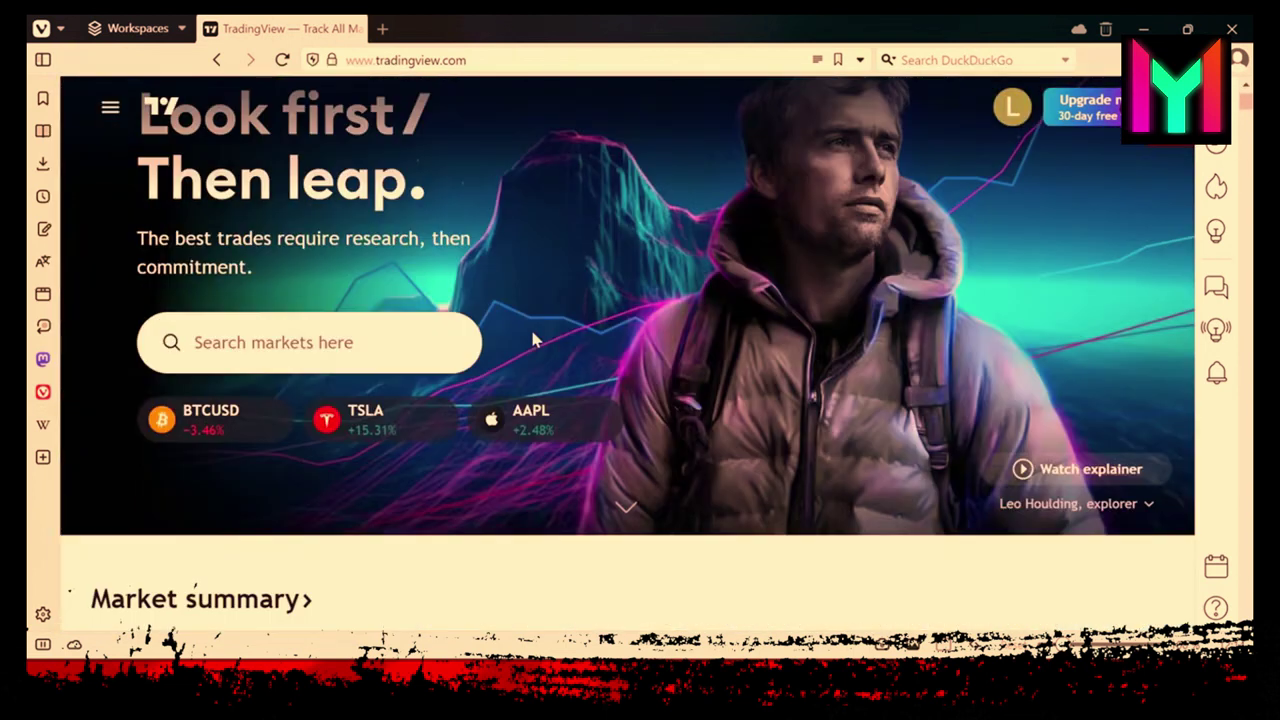
pyautogui.scroll(3, 530, 345)
pyautogui.scroll(-2, 531, 354)
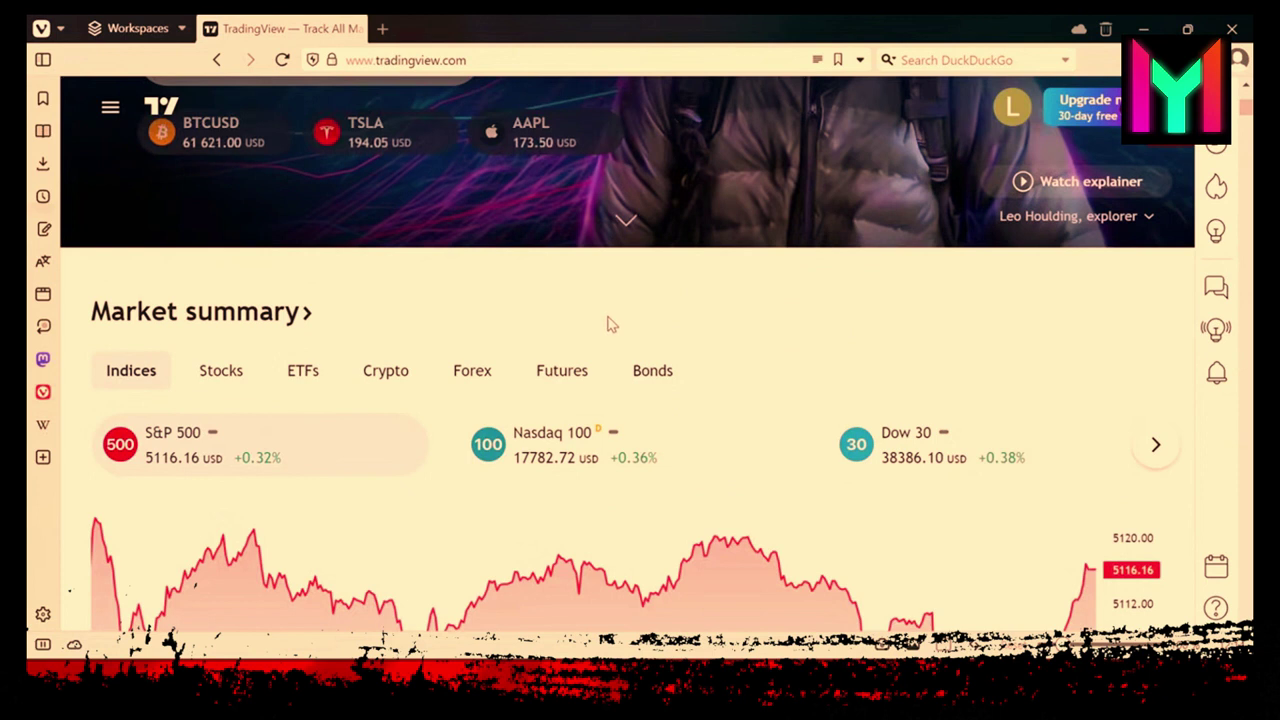
pyautogui.scroll(-2, 608, 323)
pyautogui.scroll(-2, 650, 312)
pyautogui.scroll(5, 688, 305)
pyautogui.scroll(-3, 470, 470)
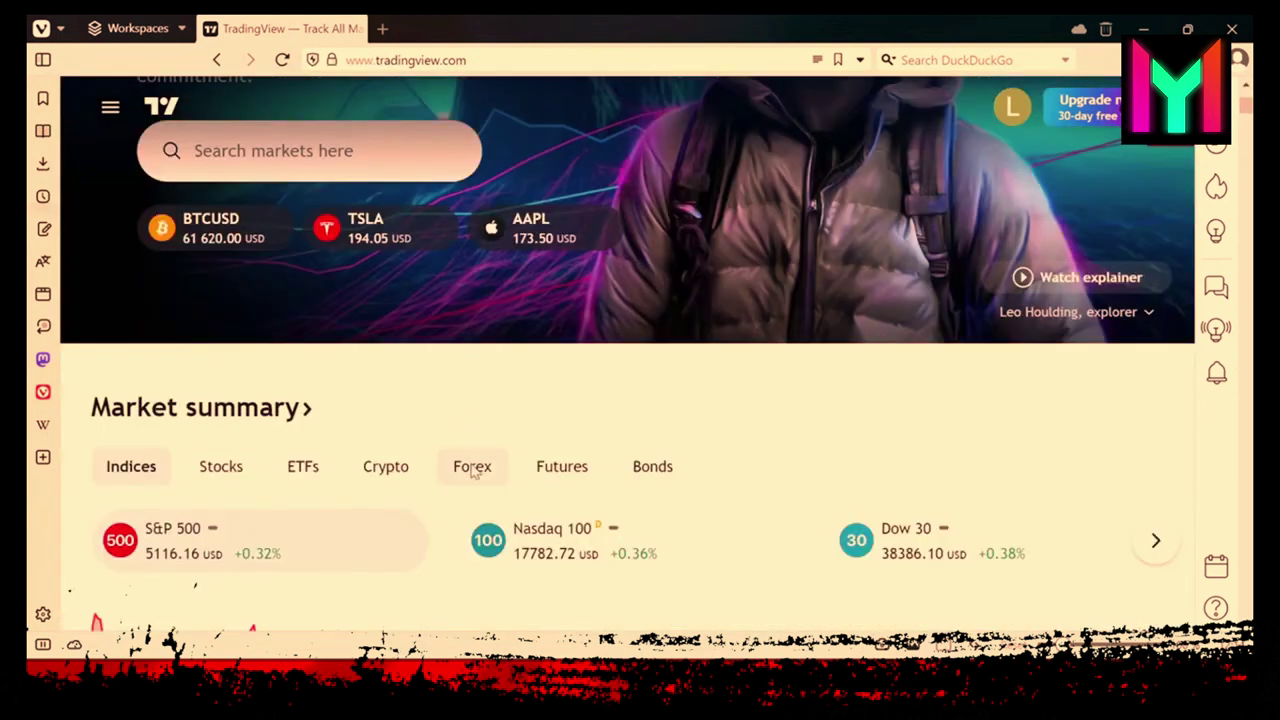
# Open EURUSD under Forex, launch its full interactive chart and pan the time axis
pyautogui.click(472, 477)
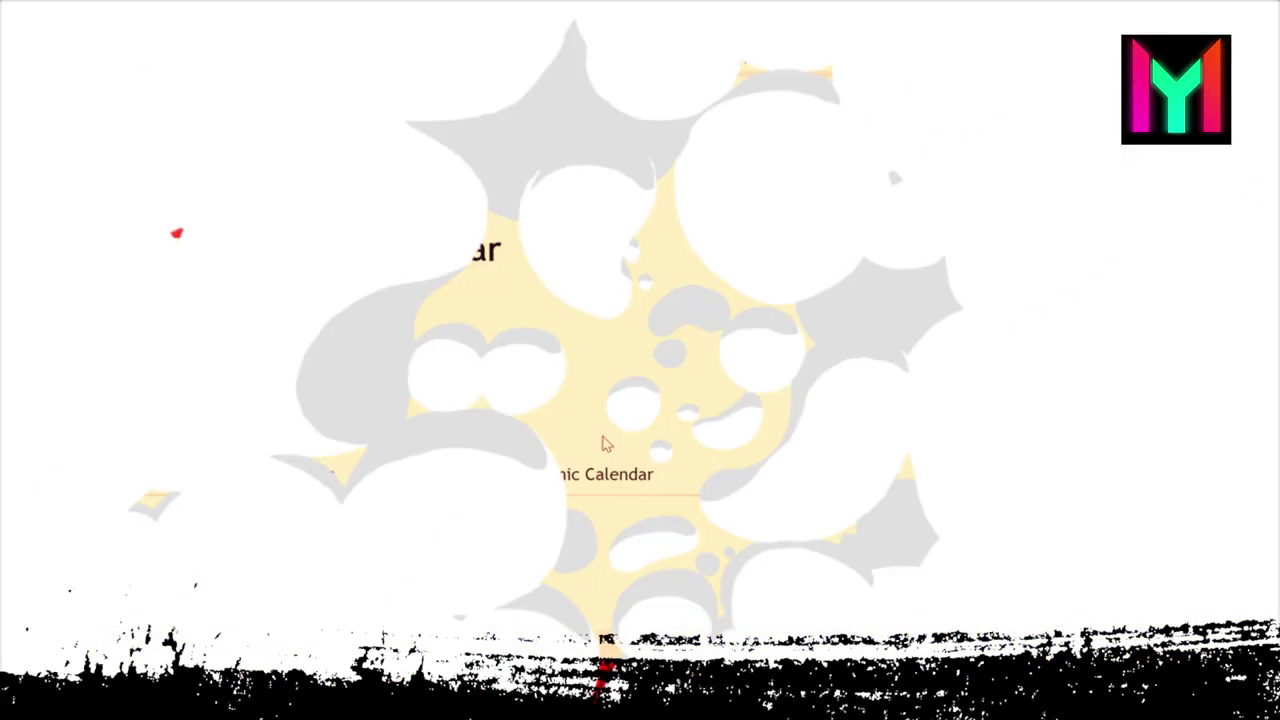
pyautogui.scroll(-3, 686, 377)
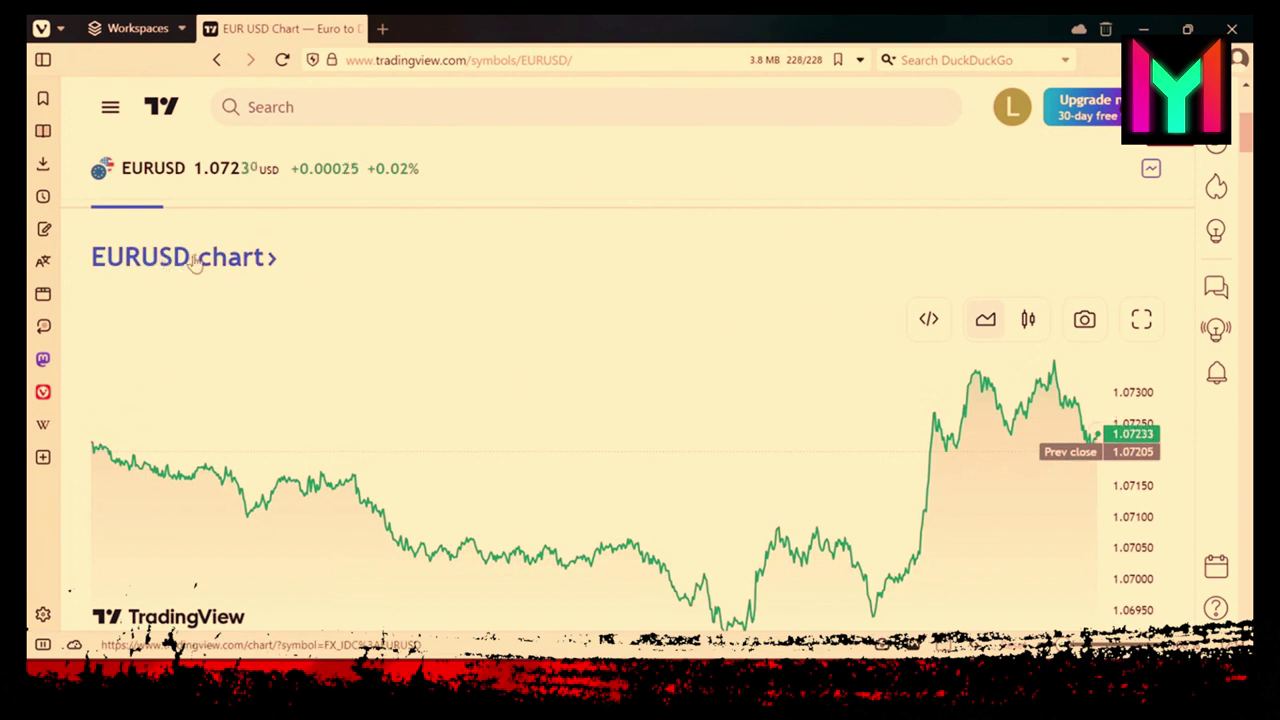
pyautogui.click(197, 258)
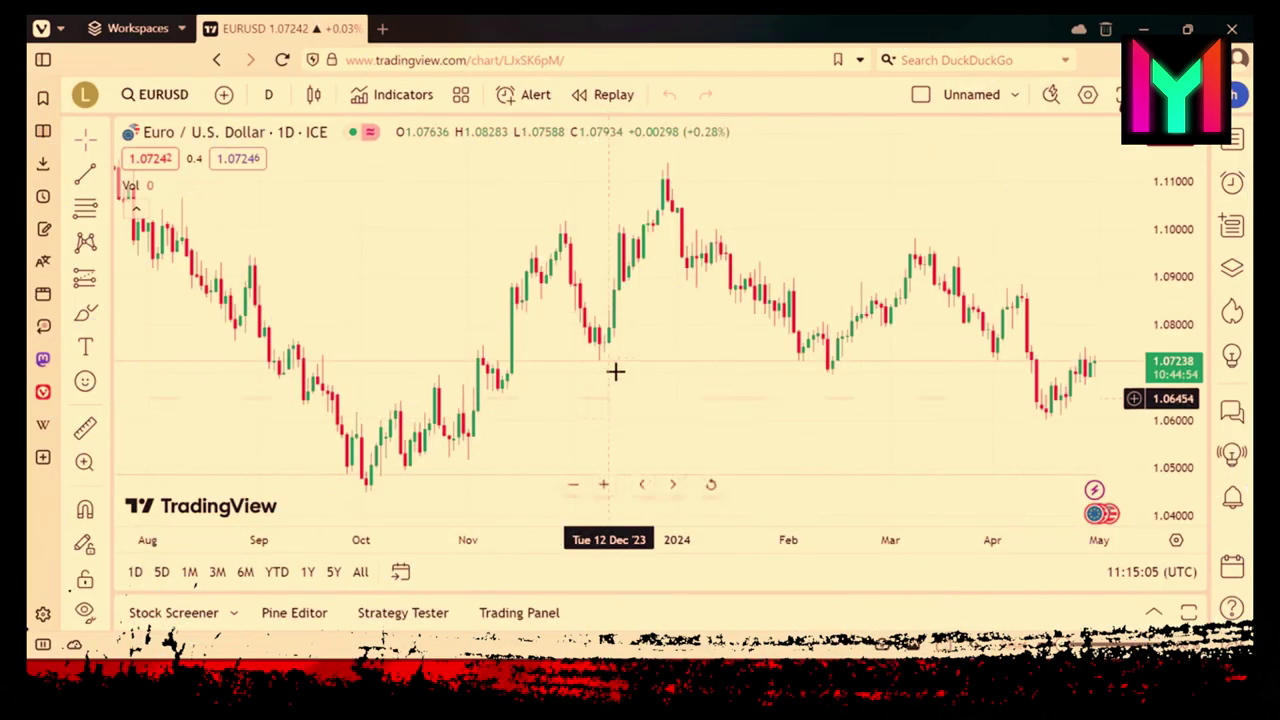
pyautogui.moveTo(614, 369); pyautogui.dragTo(580, 434)
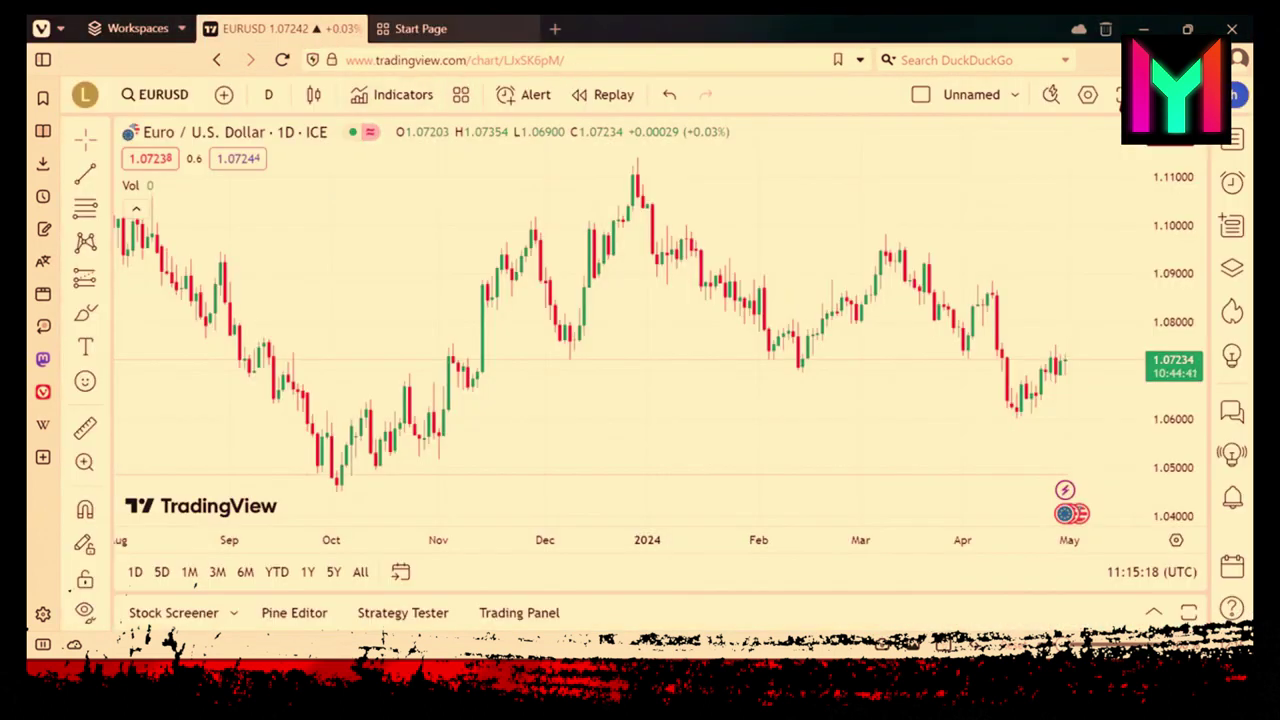
# Copy the EURUSD chart address and load it in the empty Start Page tab
pyautogui.moveTo(534, 60); pyautogui.dragTo(592, 60)
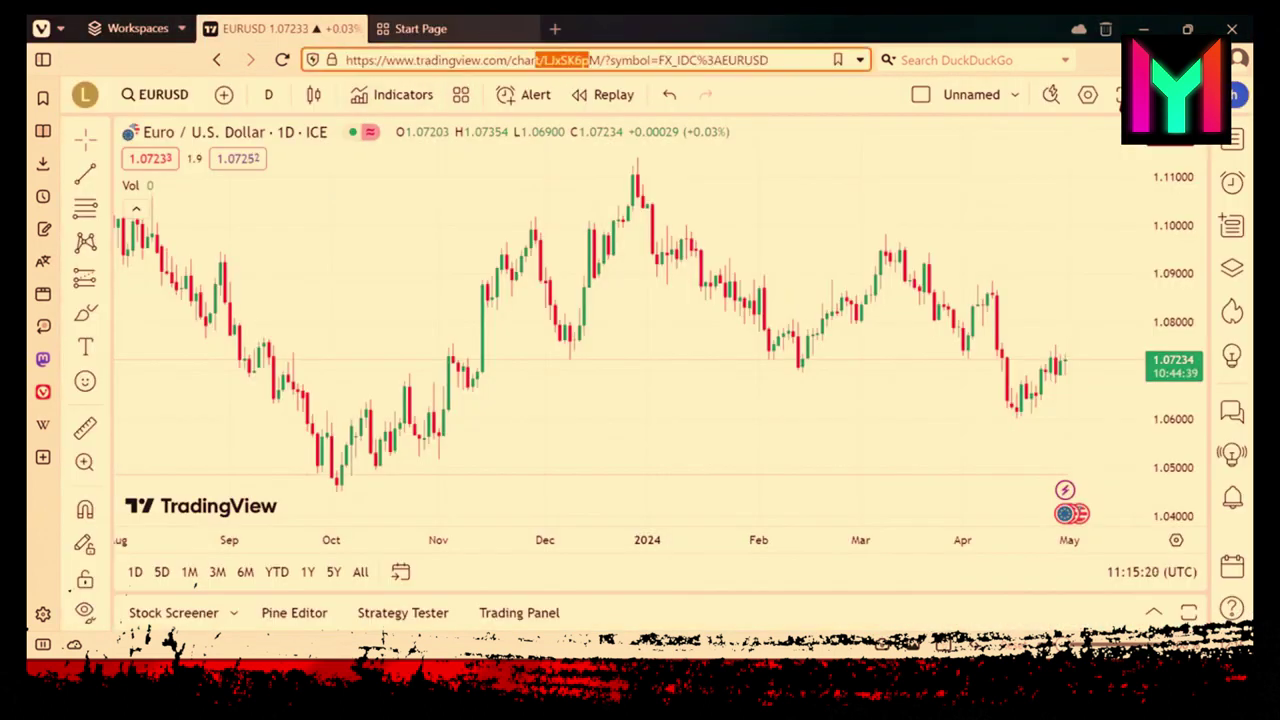
pyautogui.moveTo(346, 60); pyautogui.dragTo(818, 54)
pyautogui.rightClick(722, 62)
pyautogui.click(823, 226)
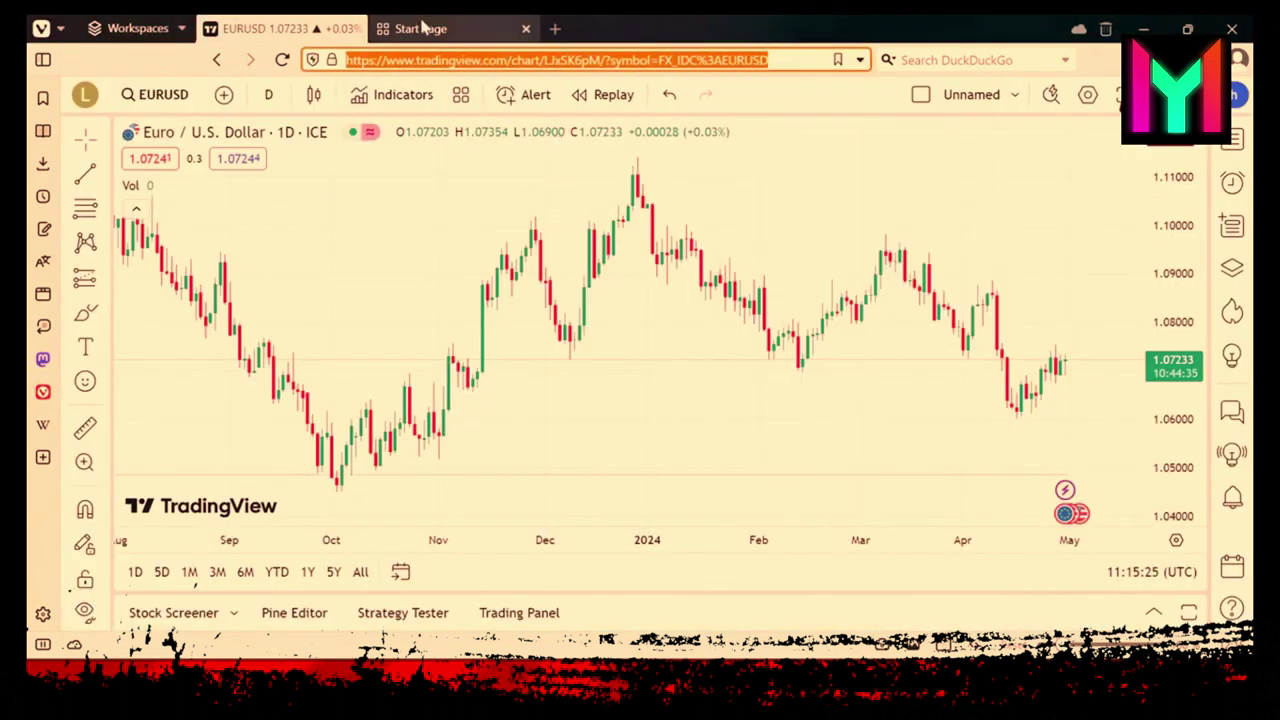
pyautogui.click(420, 28)
pyautogui.rightClick(426, 60)
pyautogui.click(482, 245)
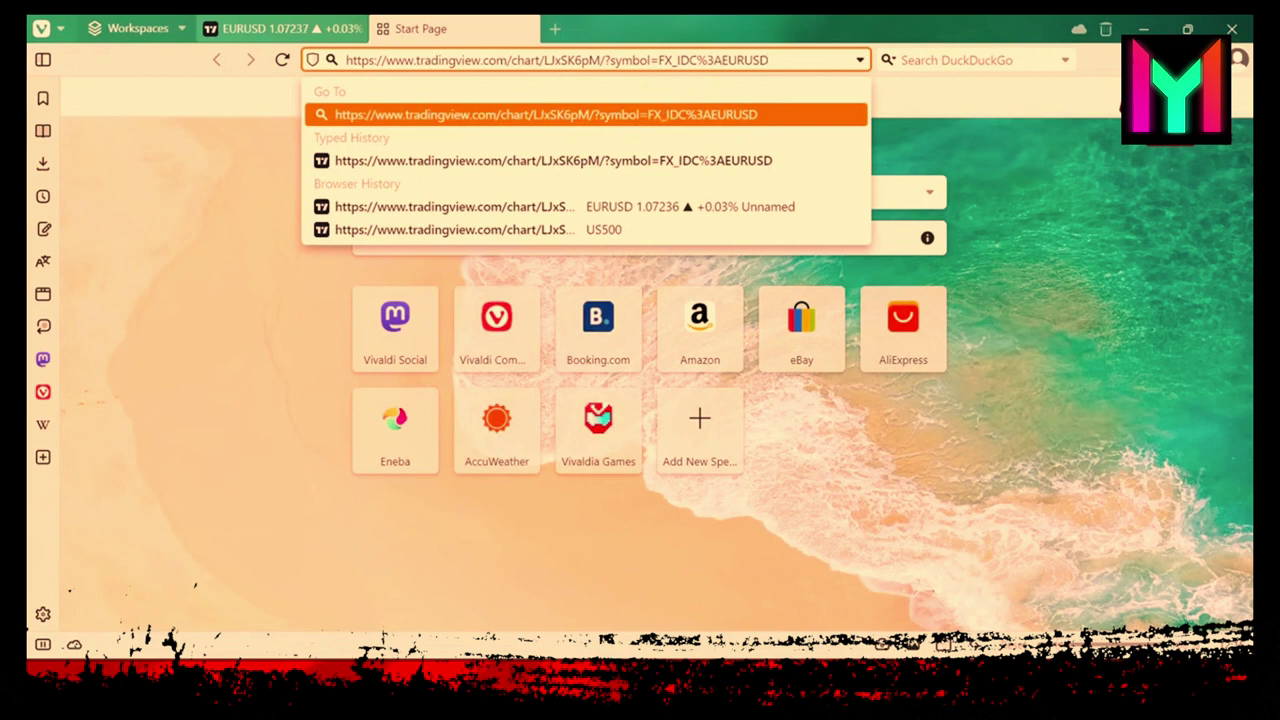
pyautogui.press('Return')
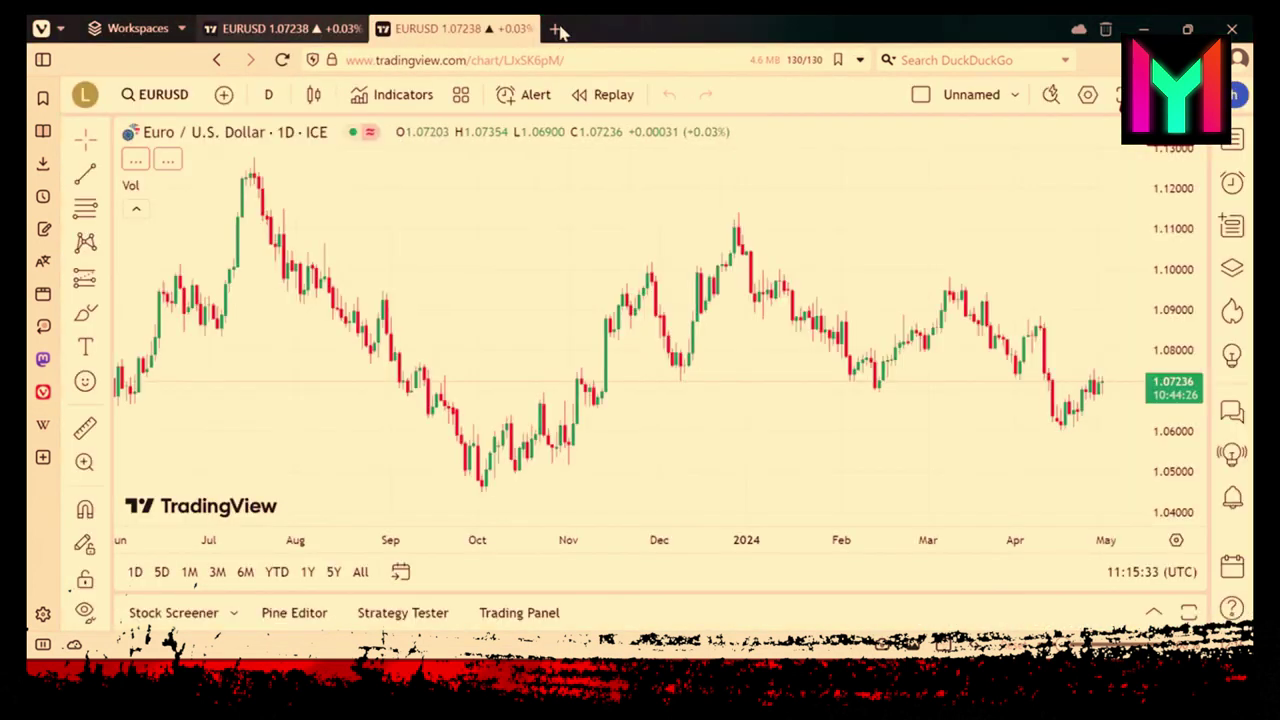
# Open two more new tabs and load the same EURUSD chart link in each
pyautogui.click(556, 29)
pyautogui.rightClick(545, 60)
pyautogui.click(567, 252)
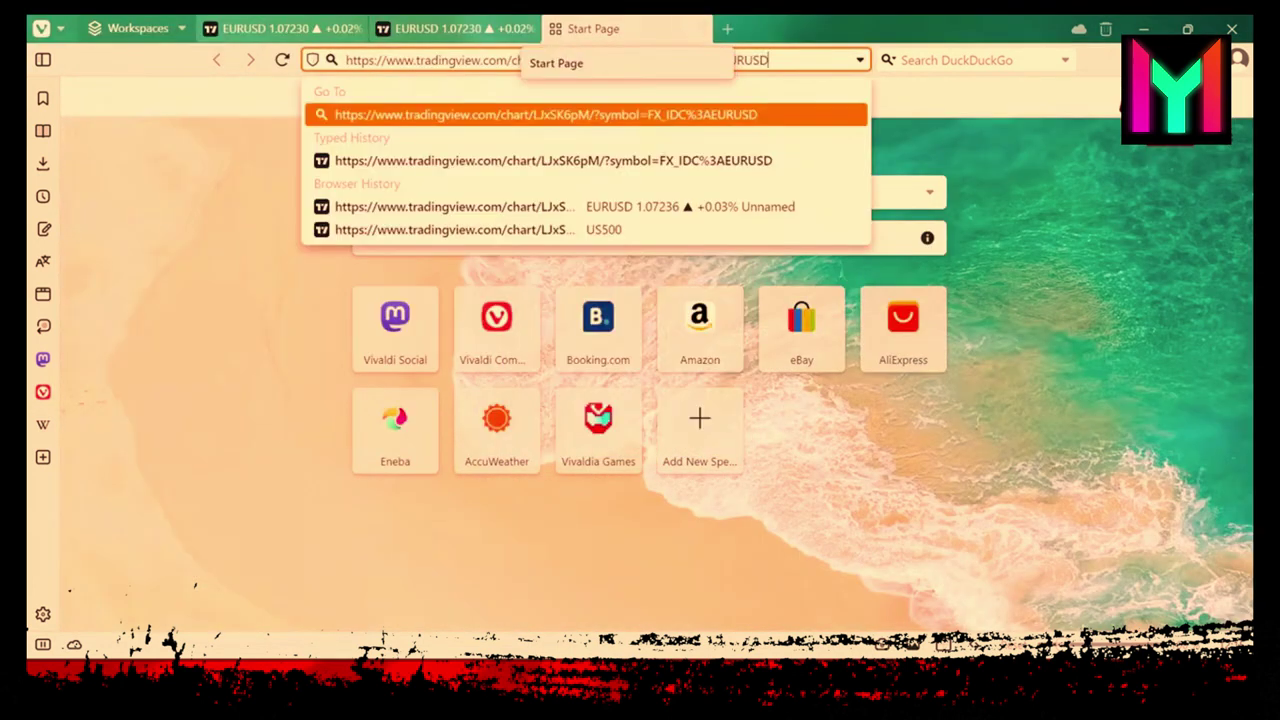
pyautogui.press('Return')
pyautogui.click(727, 29)
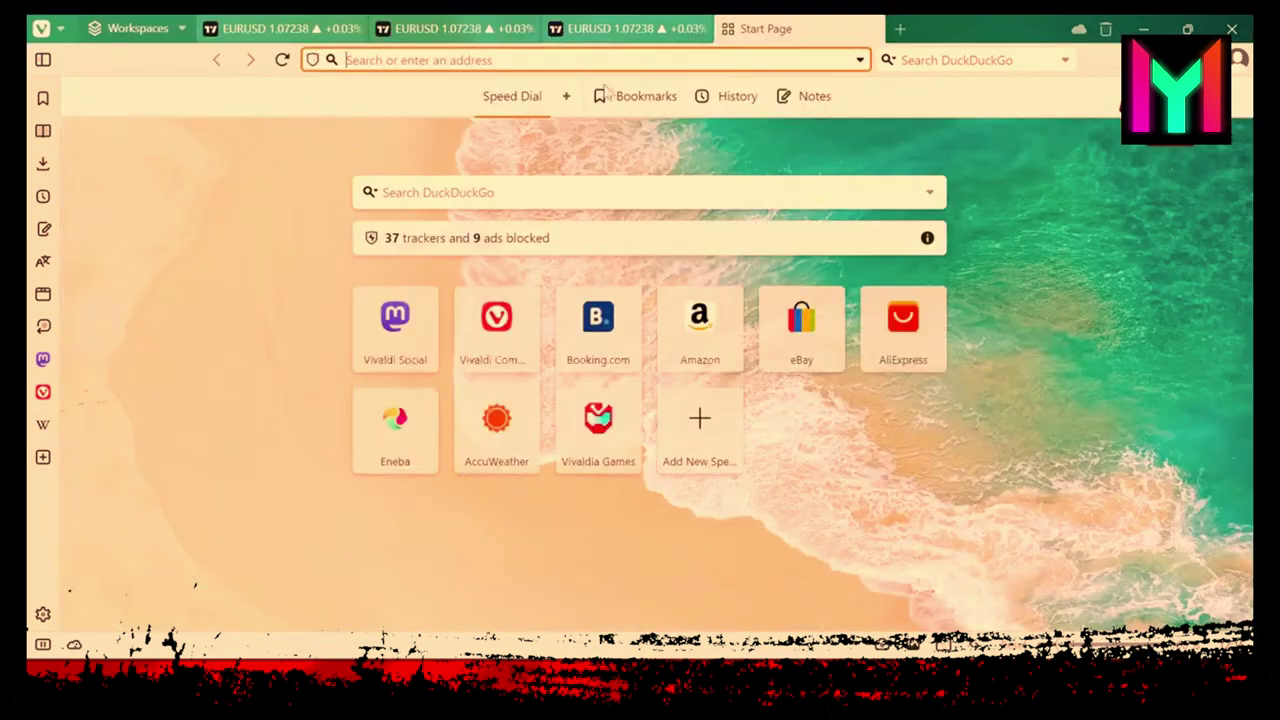
pyautogui.rightClick(583, 62)
pyautogui.click(641, 252)
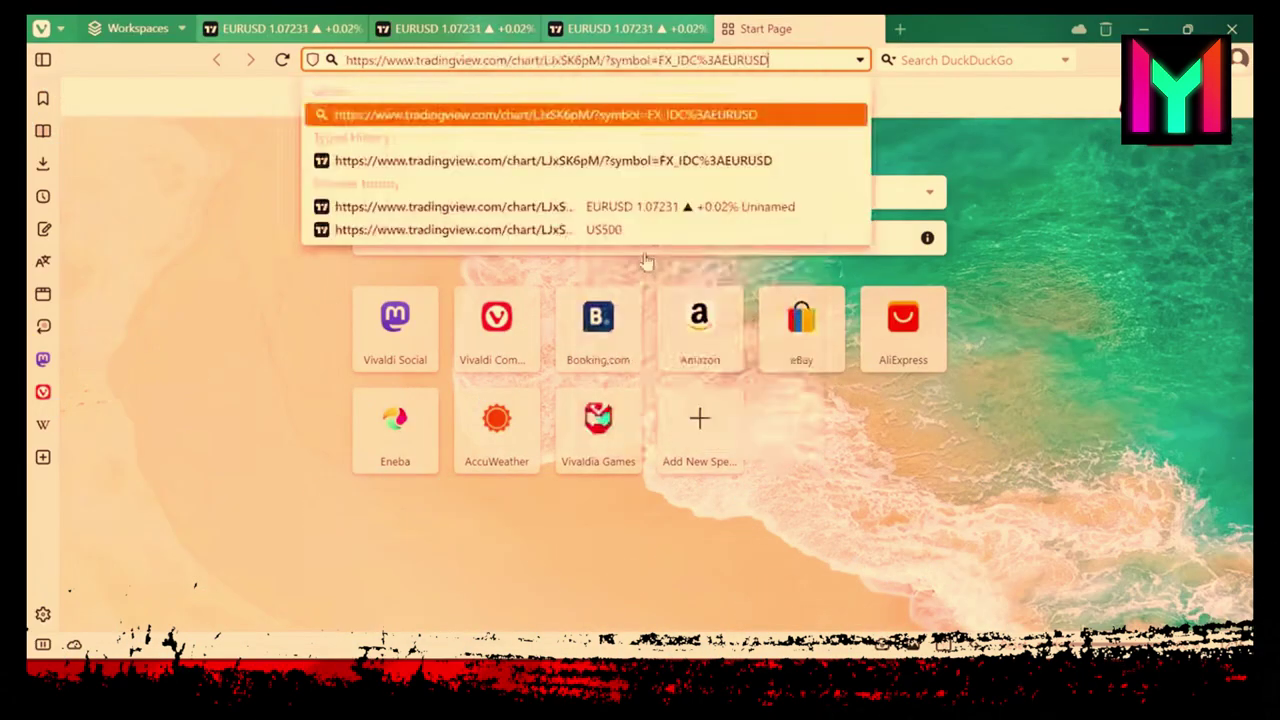
pyautogui.press('Return')
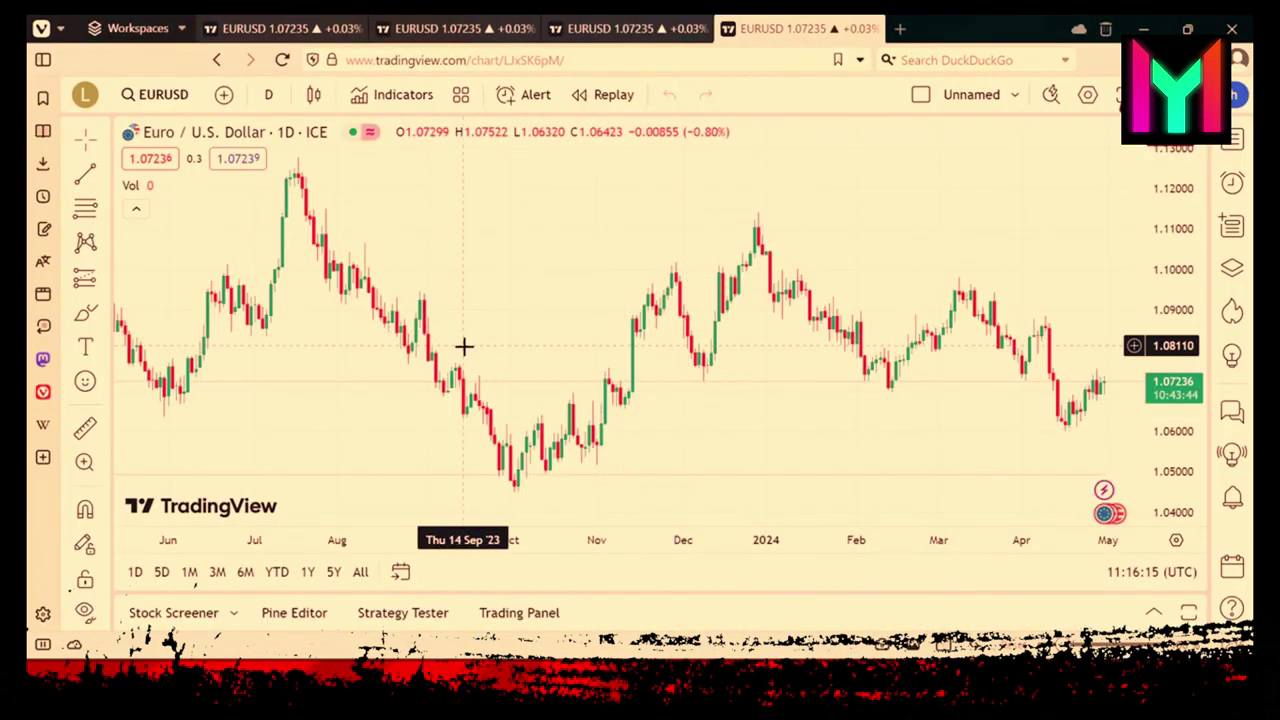
pyautogui.click(268, 35)
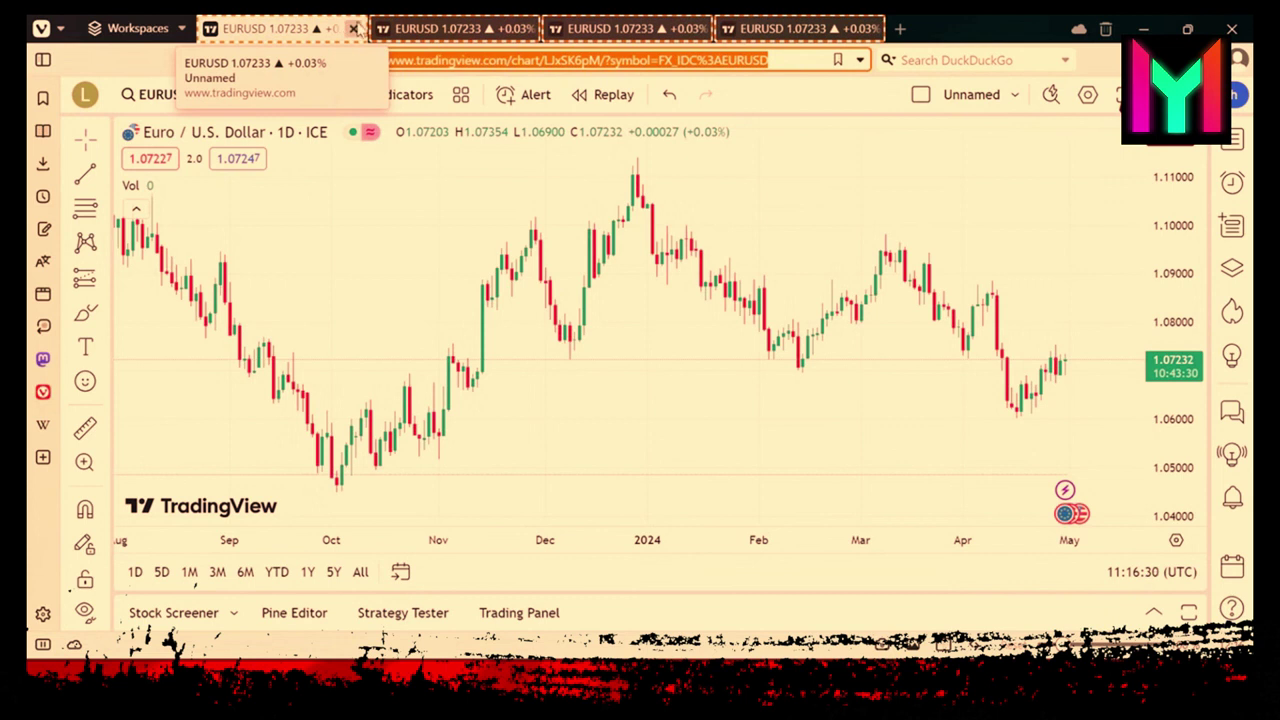
# Apply Tile 4 Tabs to the four selected EURUSD chart tabs
pyautogui.rightClick(305, 34)
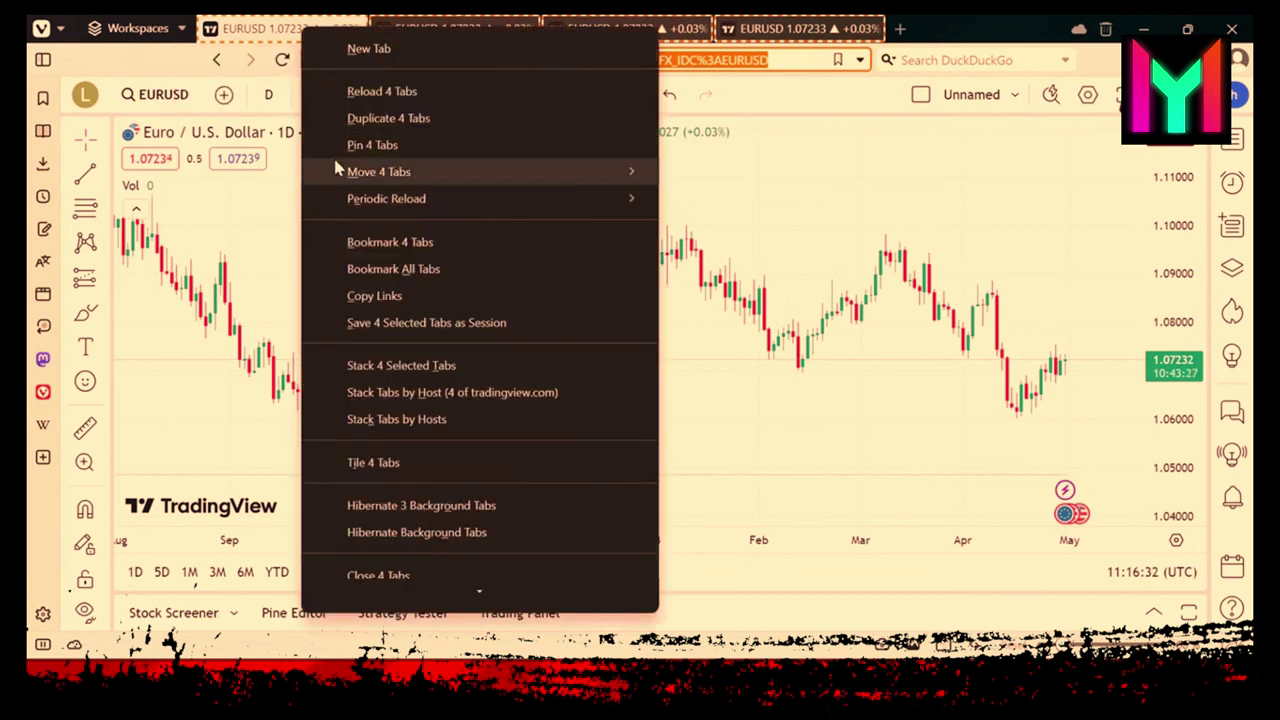
pyautogui.click(373, 463)
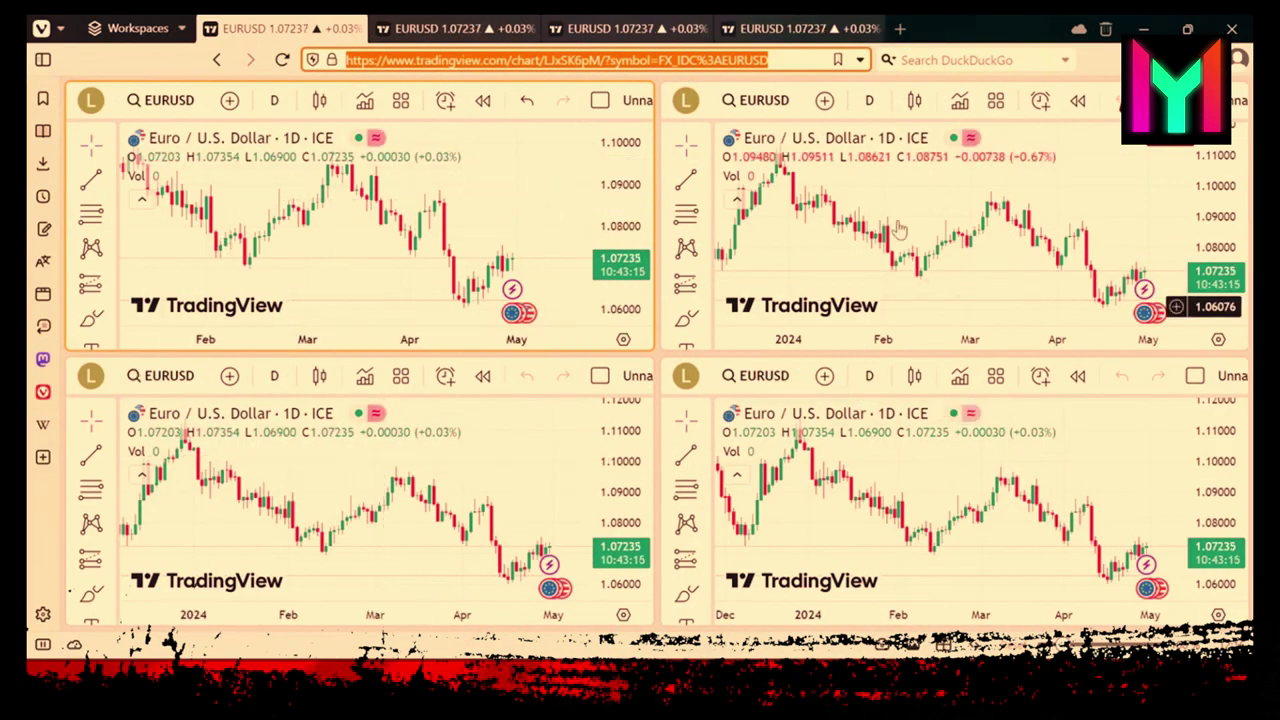
# Set the top-left EURUSD chart's interval to 15 minutes
pyautogui.click(271, 101)
pyautogui.scroll(-5, 300, 230)
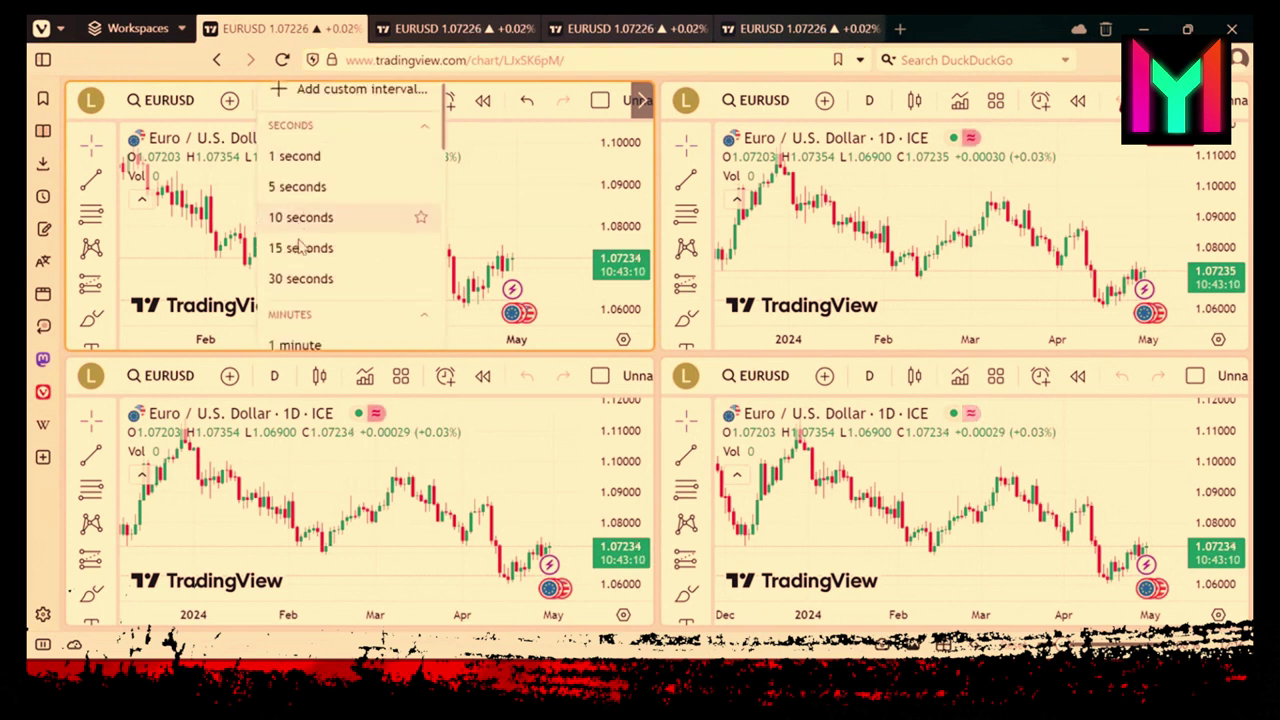
pyautogui.scroll(2, 302, 247)
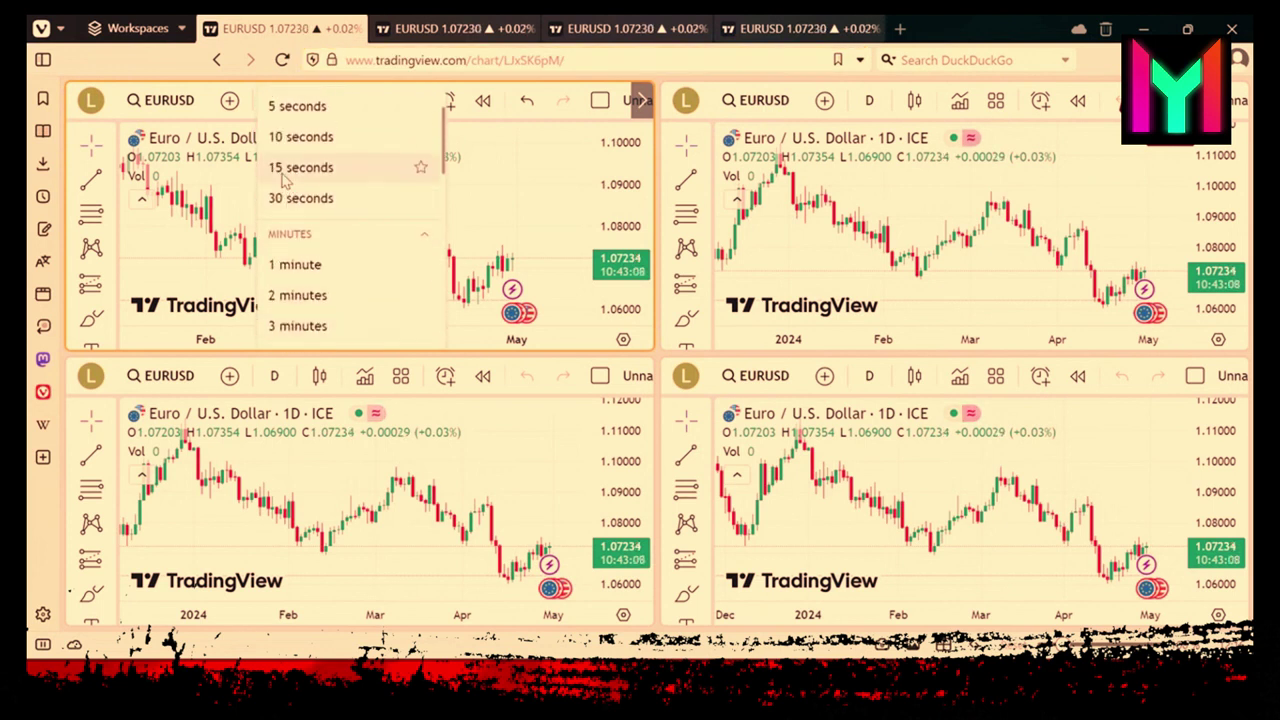
pyautogui.scroll(-3, 287, 195)
pyautogui.click(292, 225)
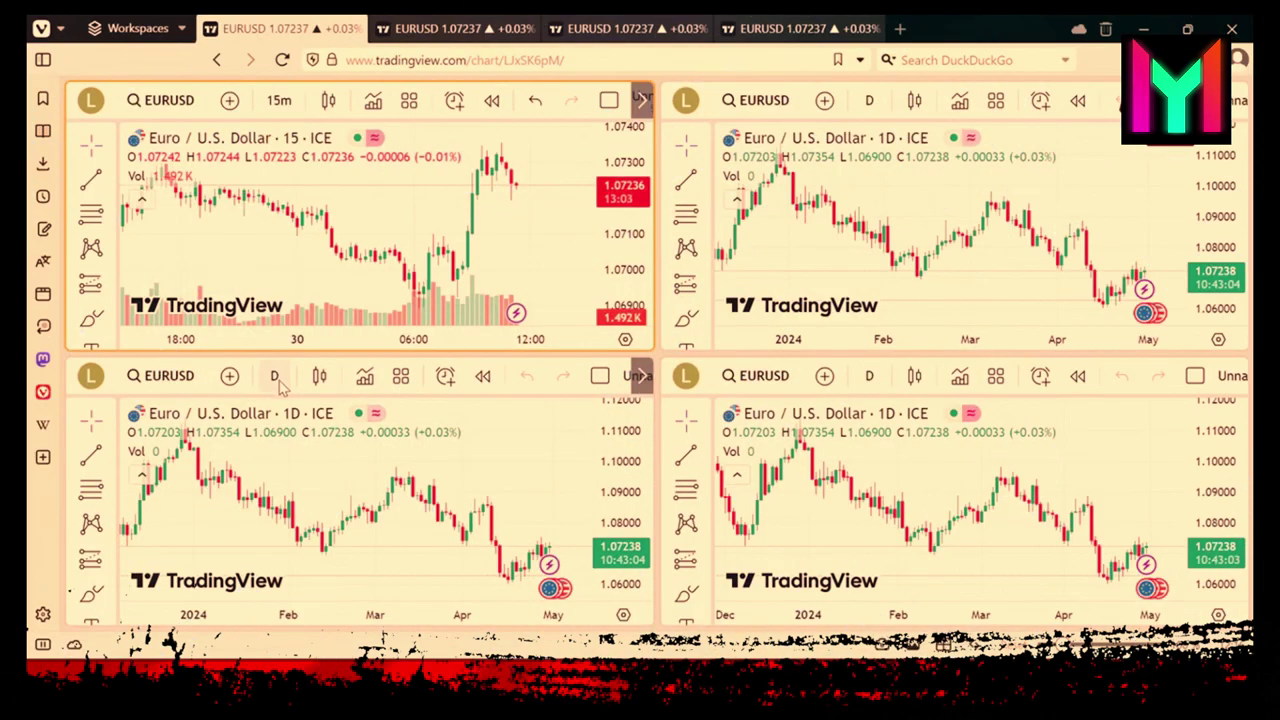
# Set the bottom-left EURUSD chart's interval to 1 hour
pyautogui.click(274, 375)
pyautogui.scroll(-3, 300, 500)
pyautogui.scroll(-3, 303, 552)
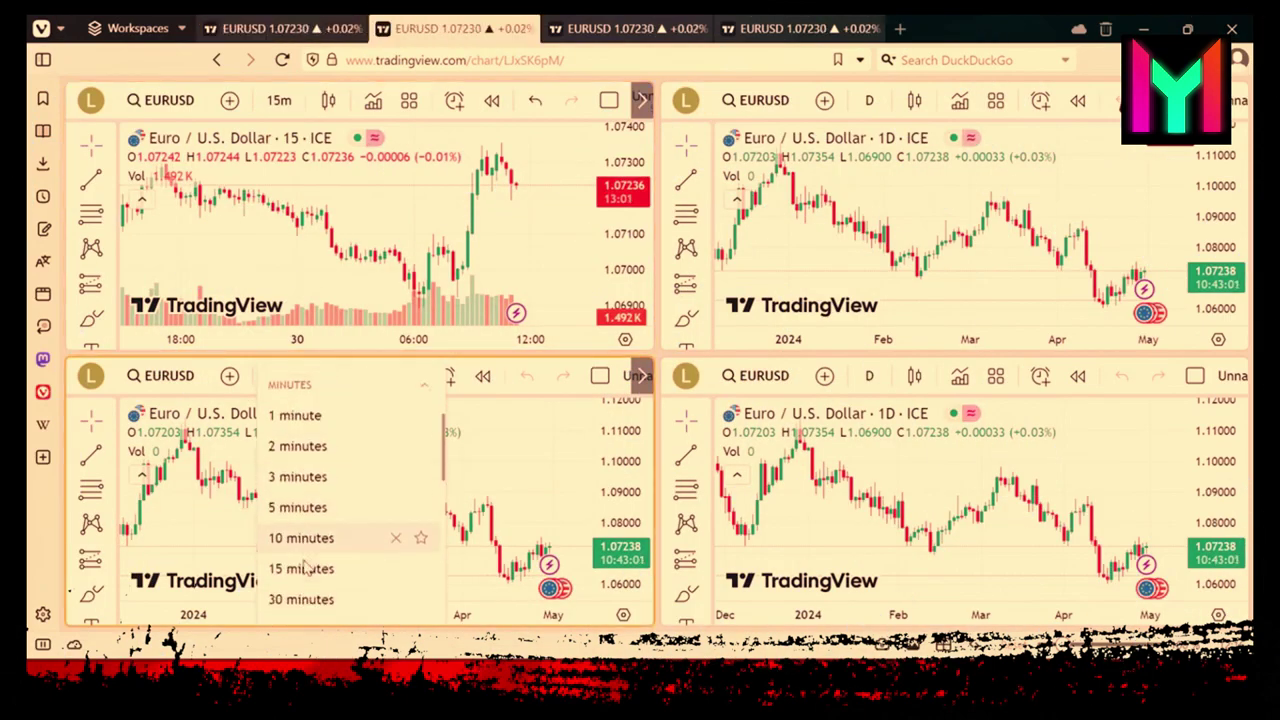
pyautogui.scroll(-3, 305, 568)
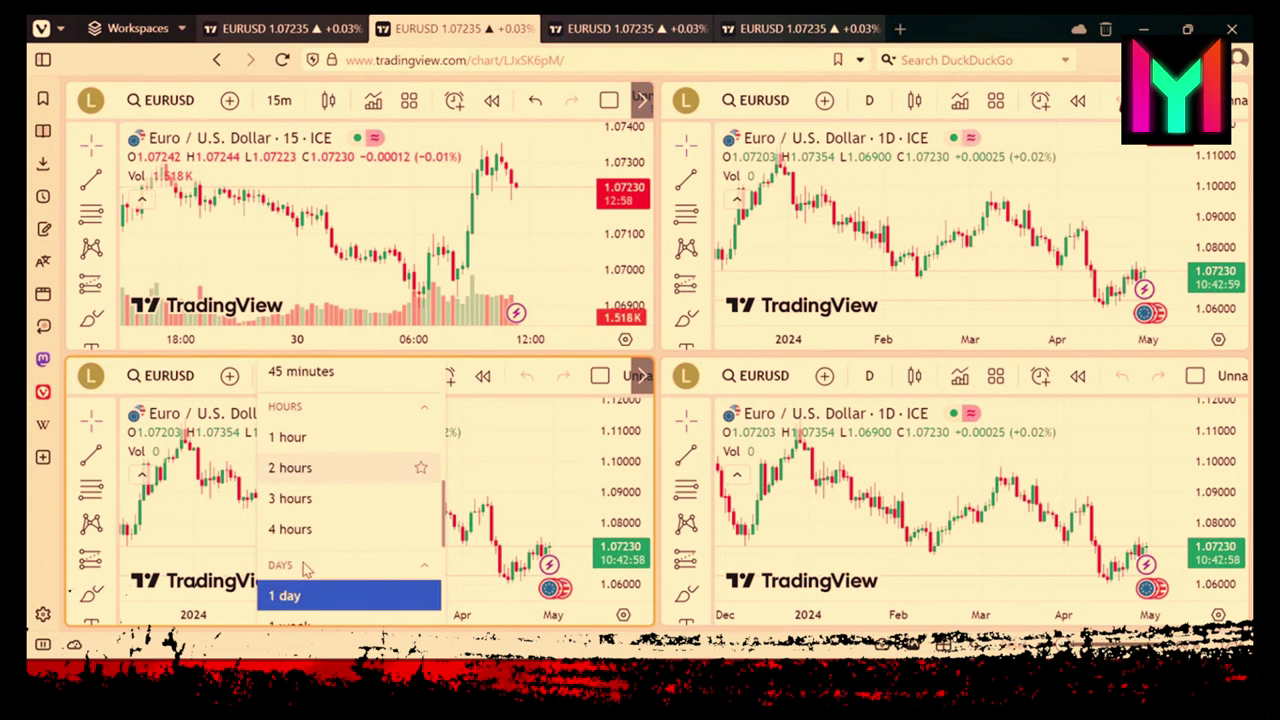
pyautogui.click(287, 440)
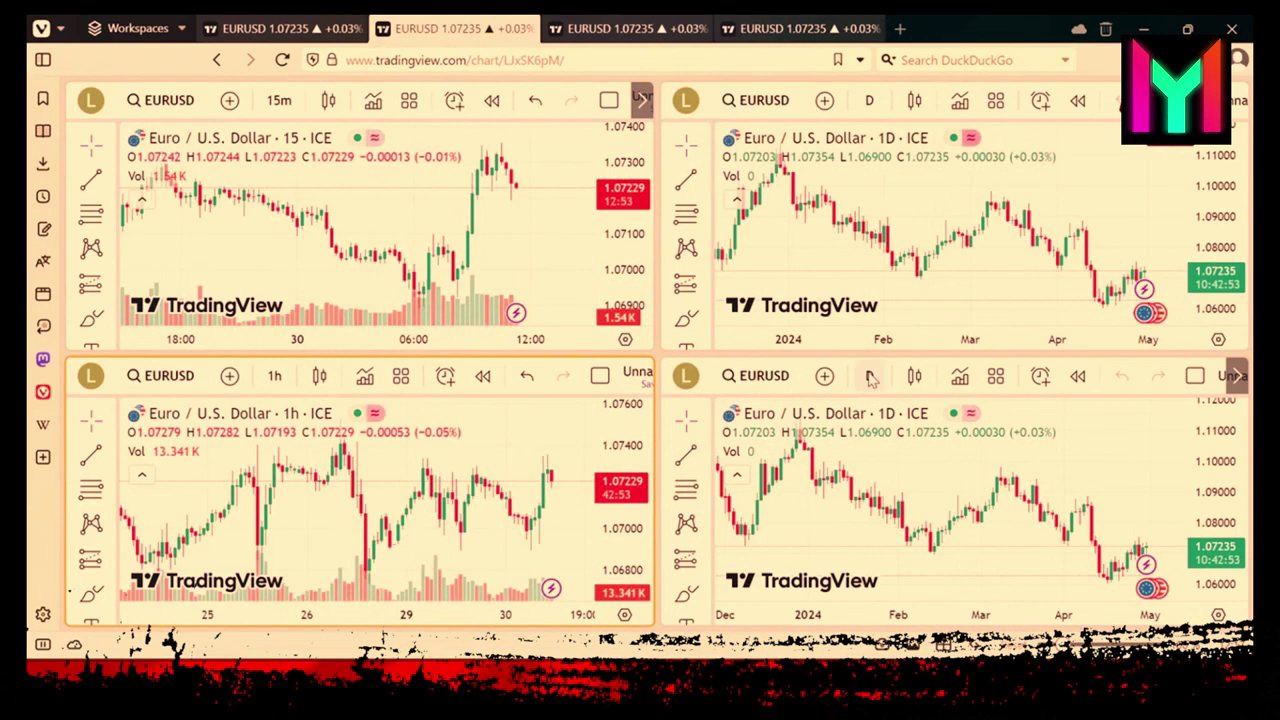
# Set the bottom-right EURUSD chart's interval to 1 week
pyautogui.click(869, 375)
pyautogui.scroll(-5, 893, 550)
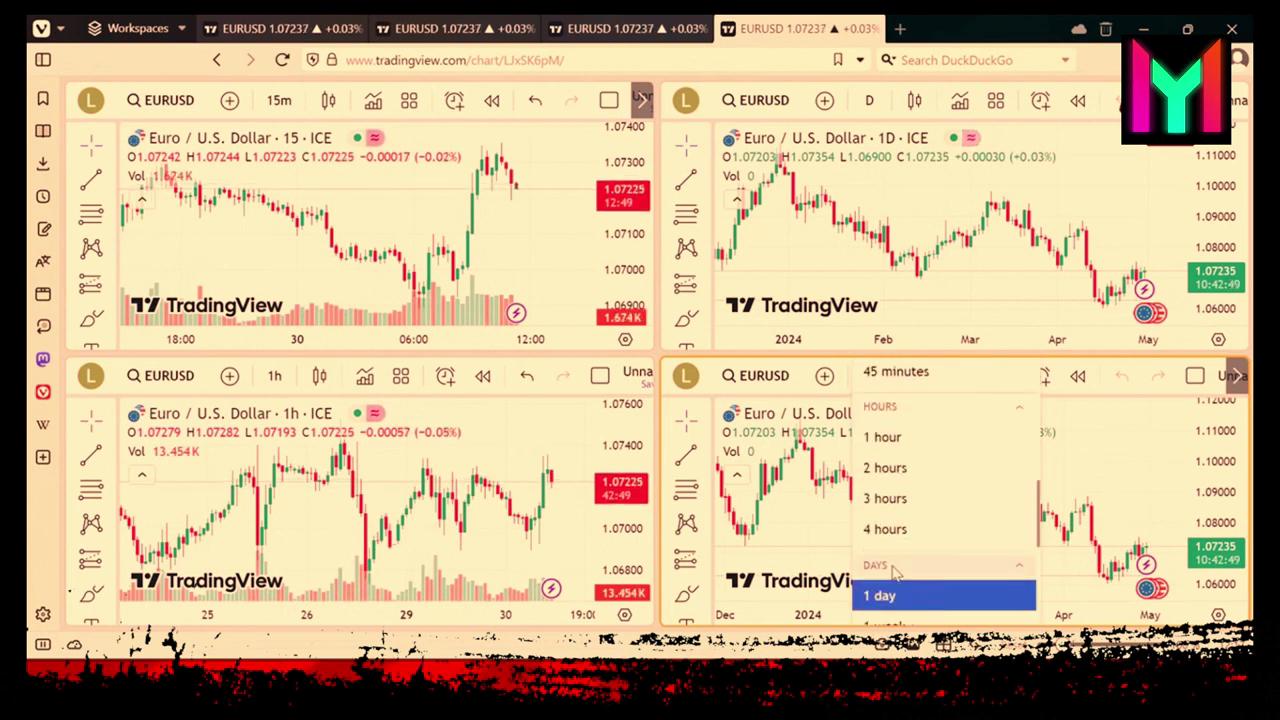
pyautogui.scroll(-2, 895, 565)
pyautogui.click(885, 528)
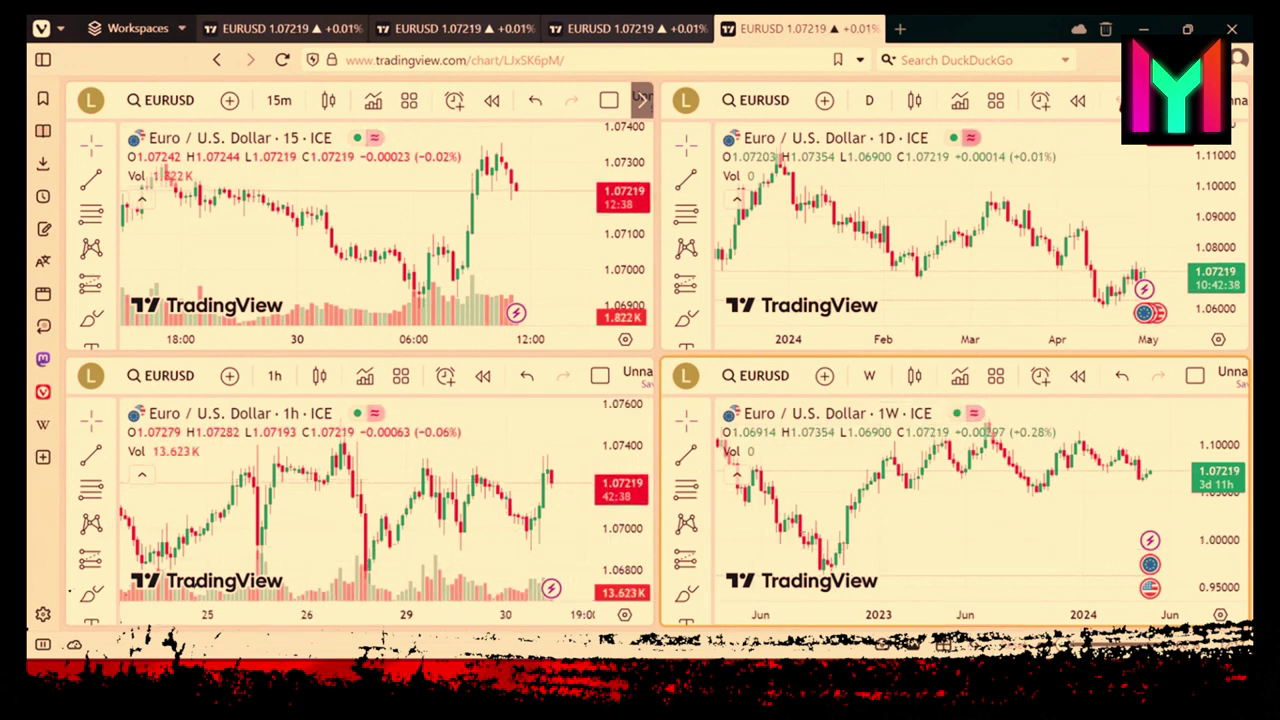
# Close the free-trial plans popup on the first EURUSD tab, then go back to the second tab
pyautogui.hotkey('ctrl', 'Tab')
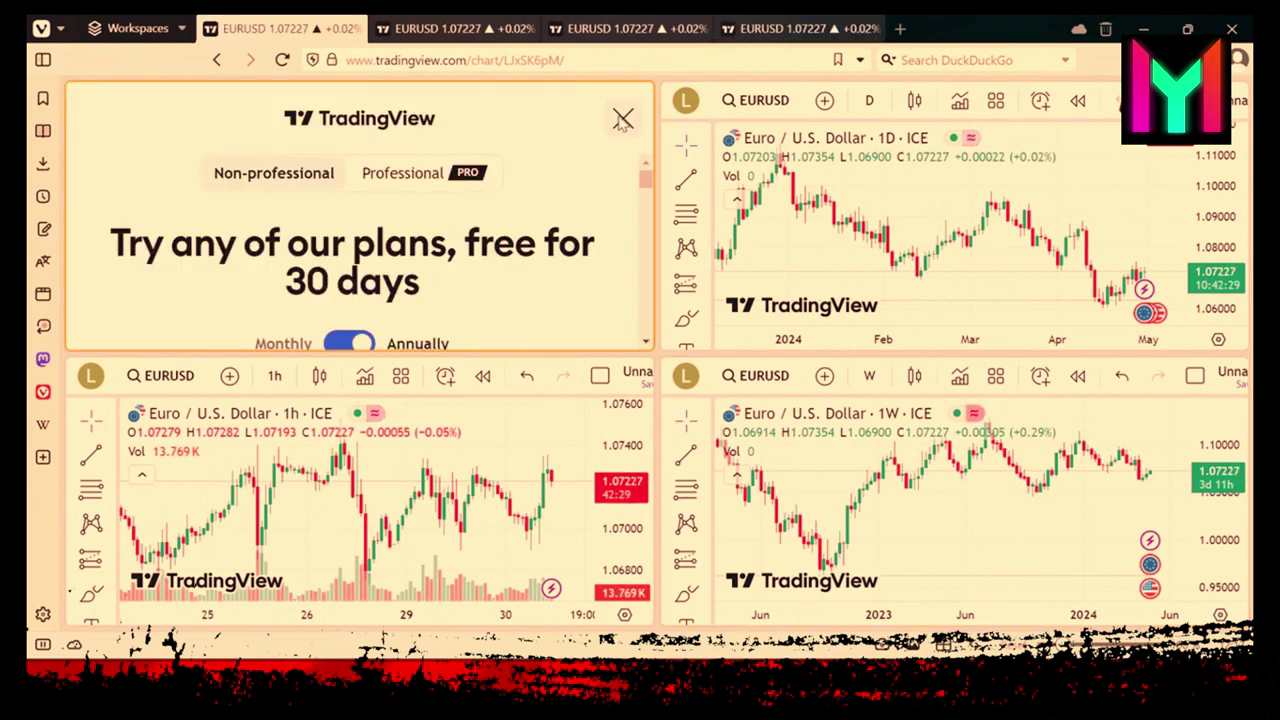
pyautogui.click(623, 120)
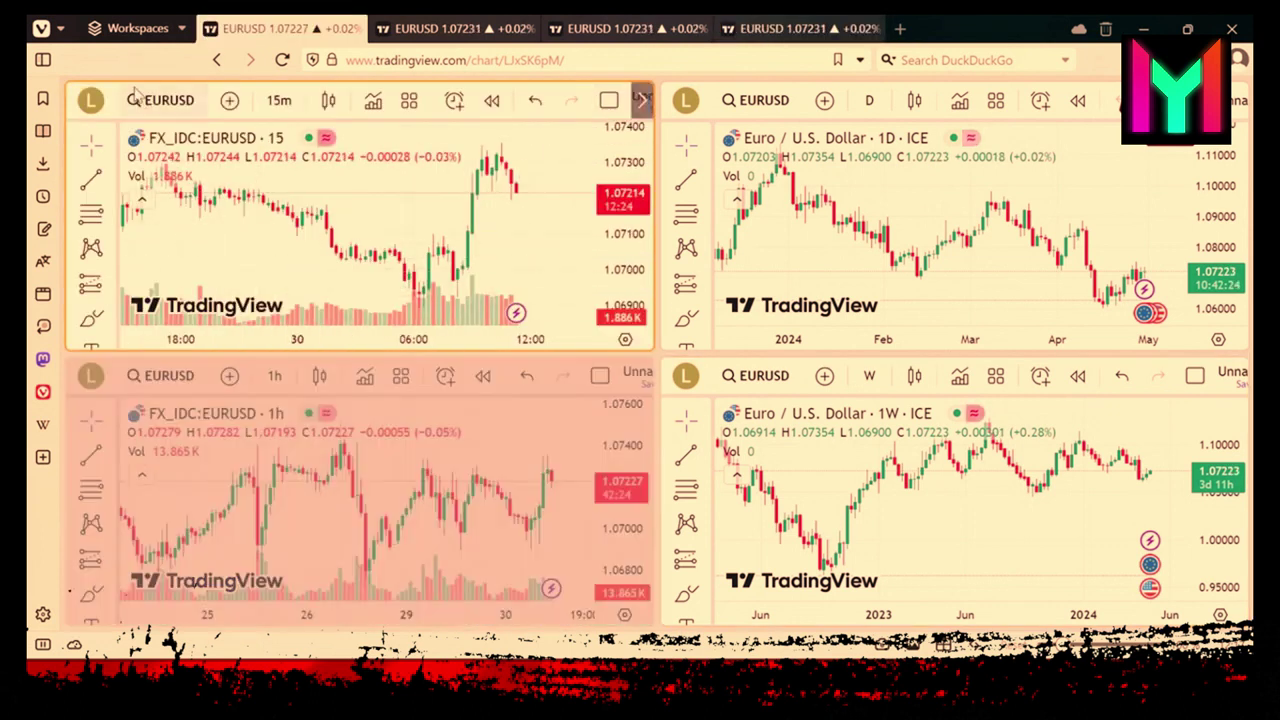
pyautogui.hotkey('ctrl', 'Tab')
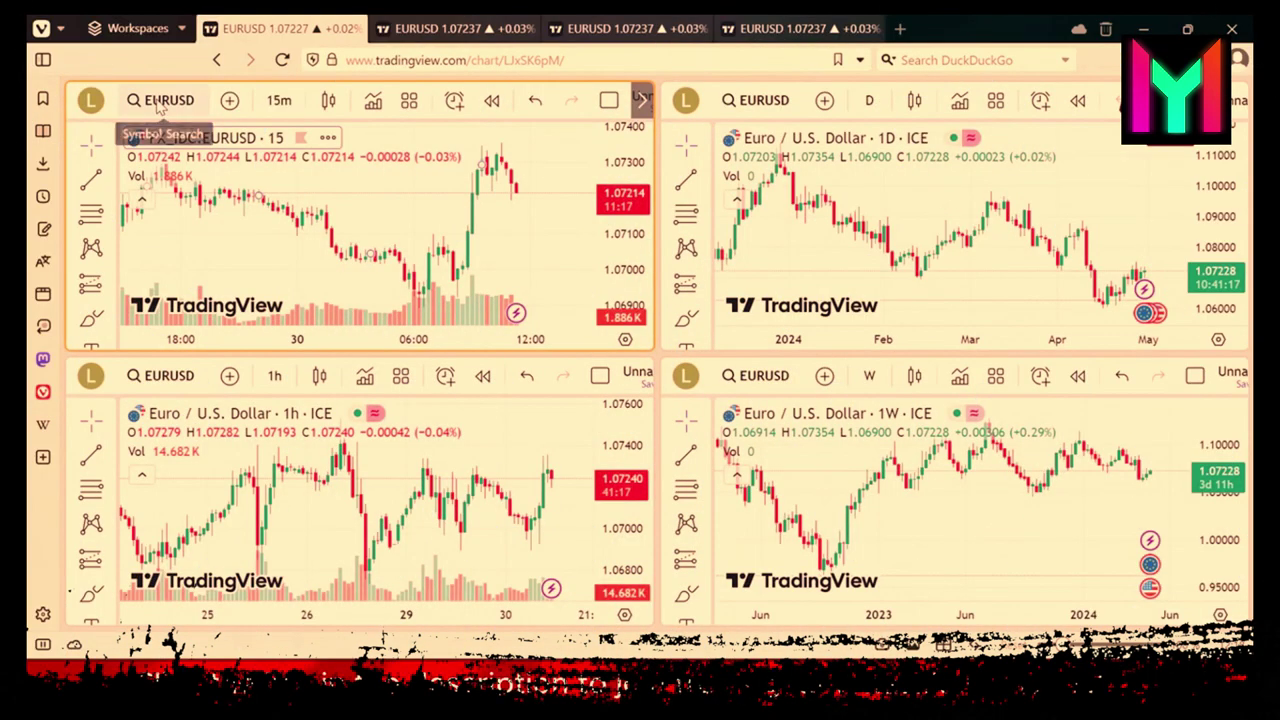
# Enter XAA in the top-left chart's symbol search and dismiss it, then open the bottom-left chart's search
pyautogui.click(160, 100)
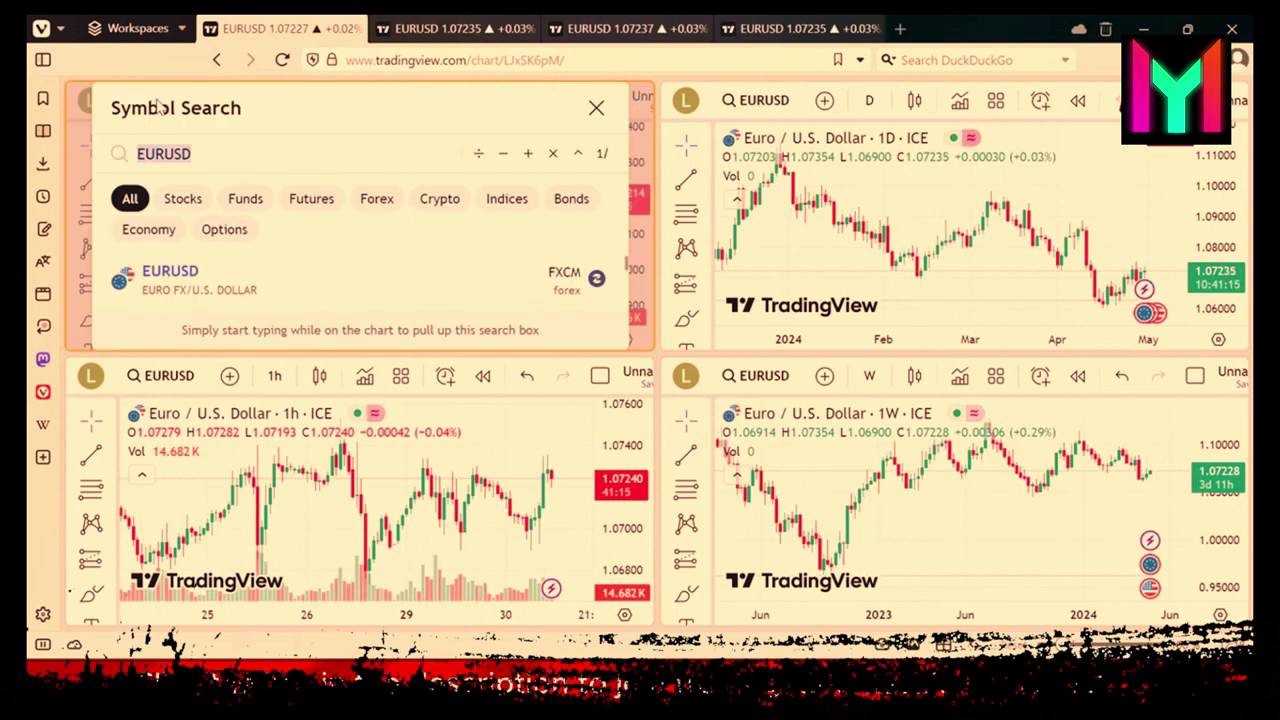
pyautogui.write('XAAU')
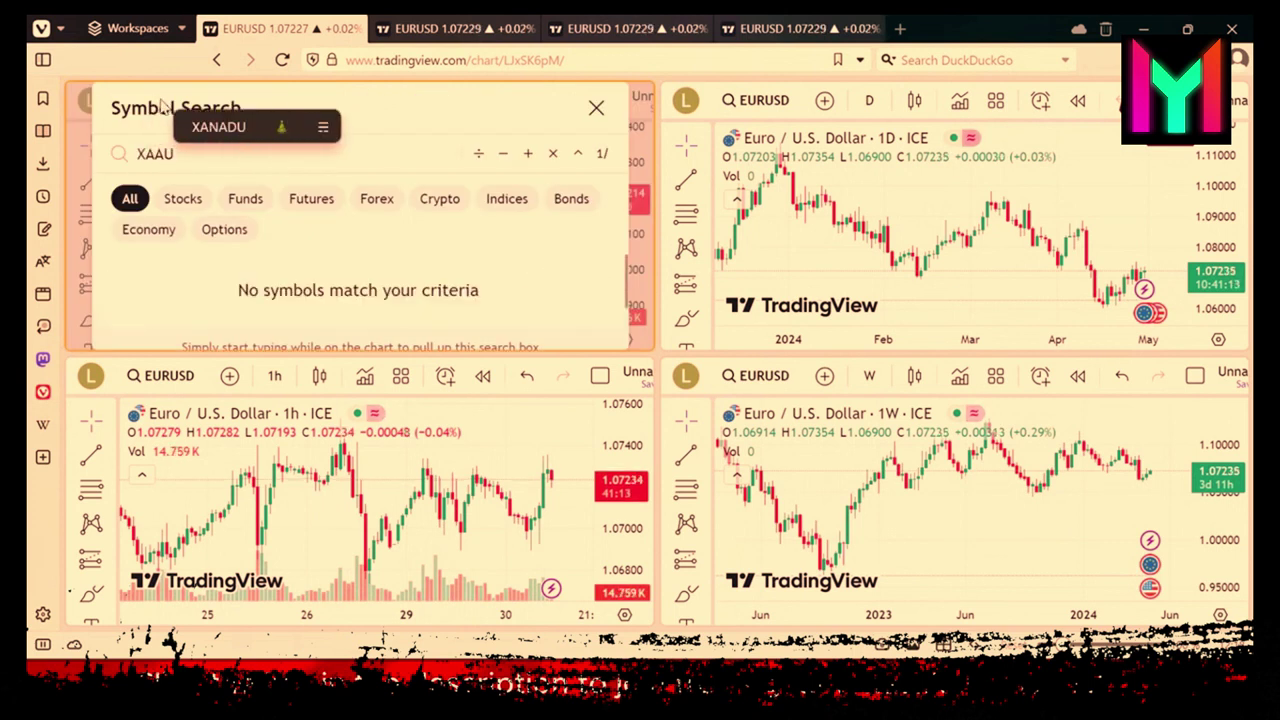
pyautogui.press('Escape')
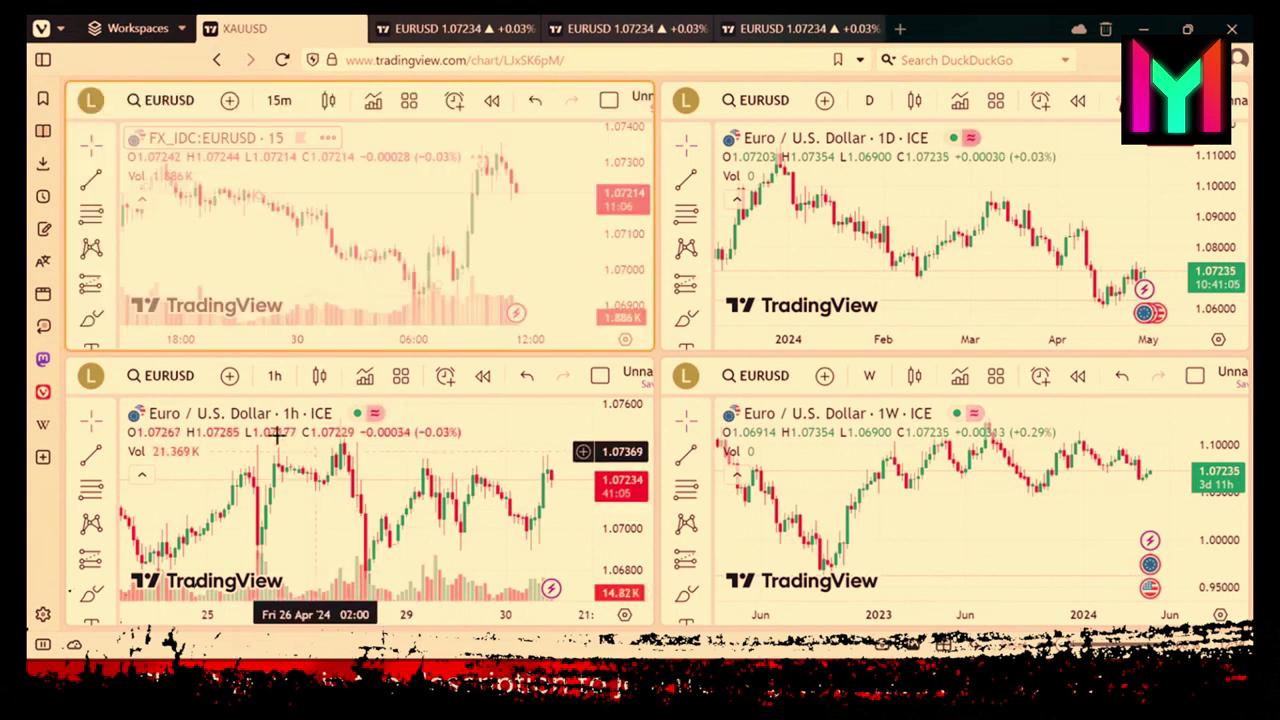
pyautogui.click(172, 376)
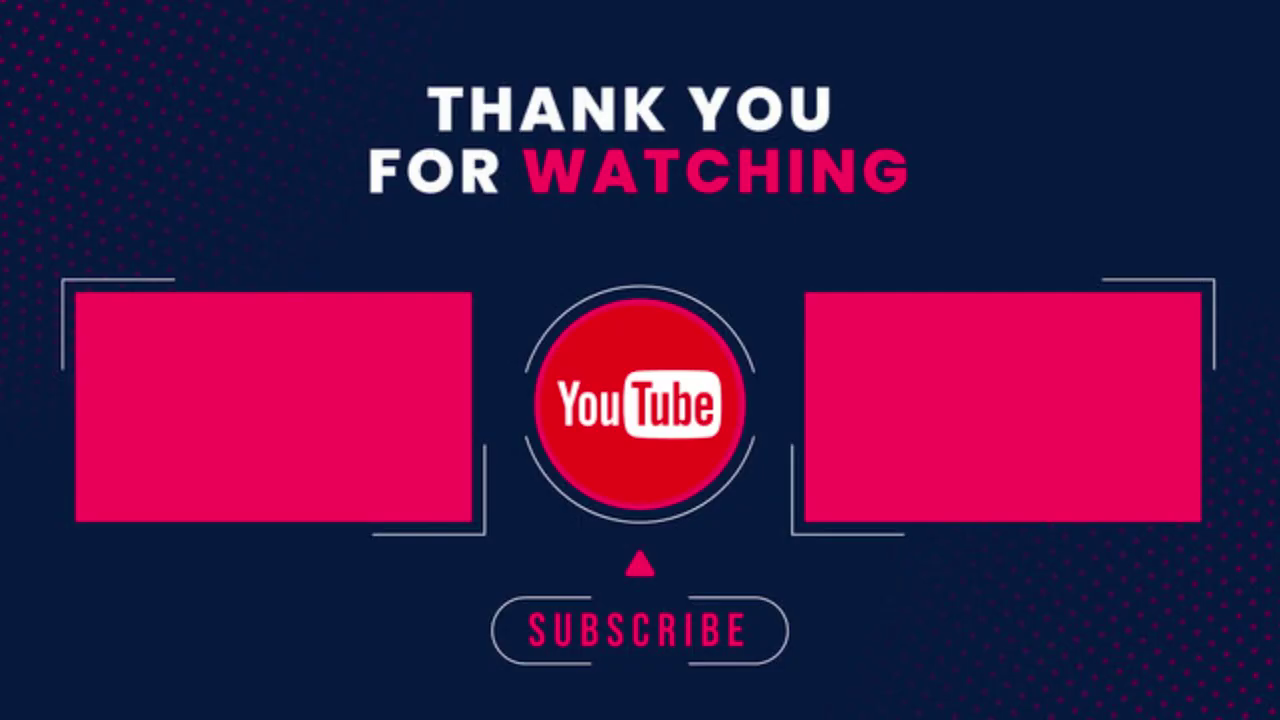